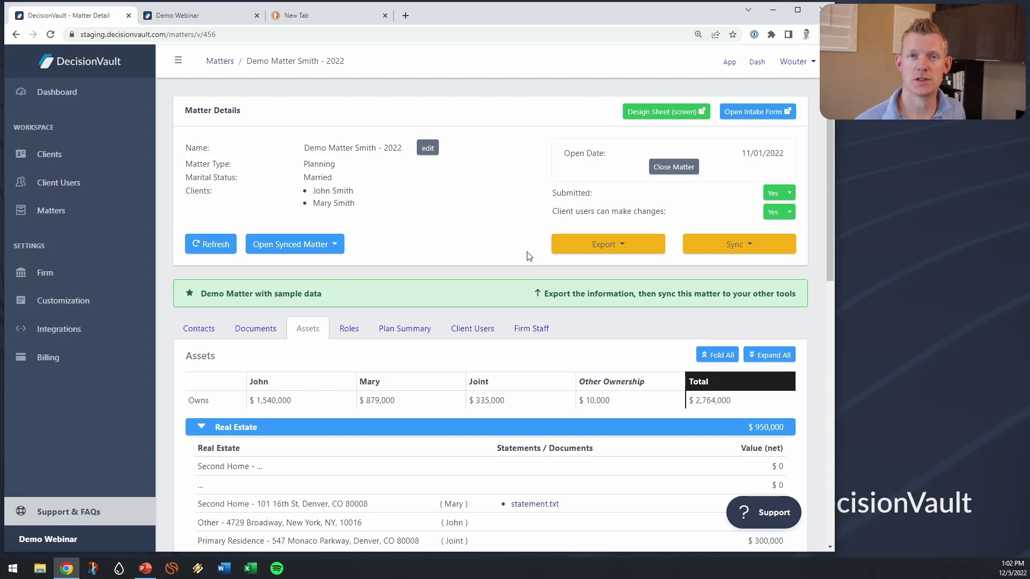
Step: Export the Attorney Full Matter file for Demo Matter Smith - 2022 and open the .docx in Word
left_click(584, 255)
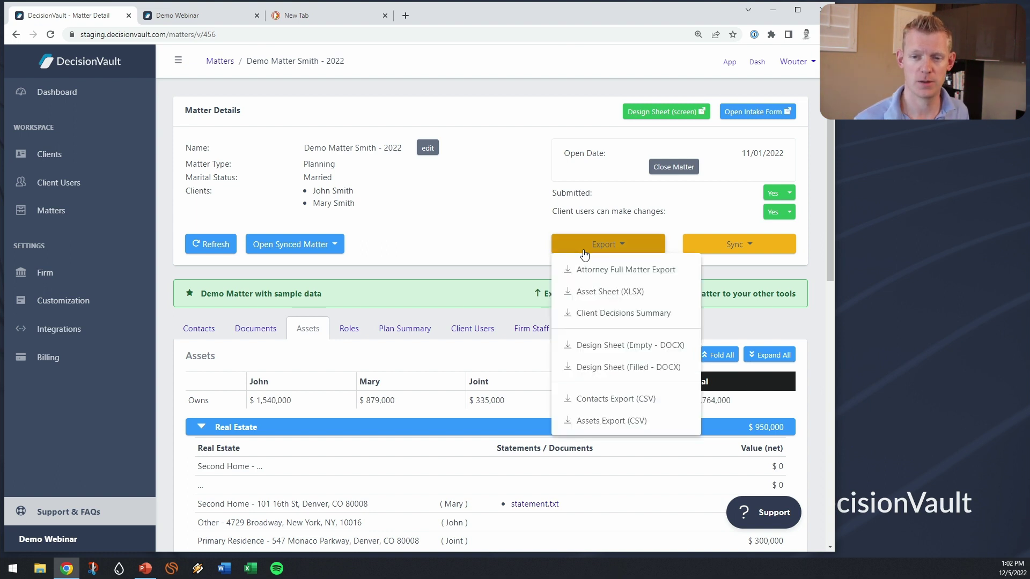
left_click(658, 273)
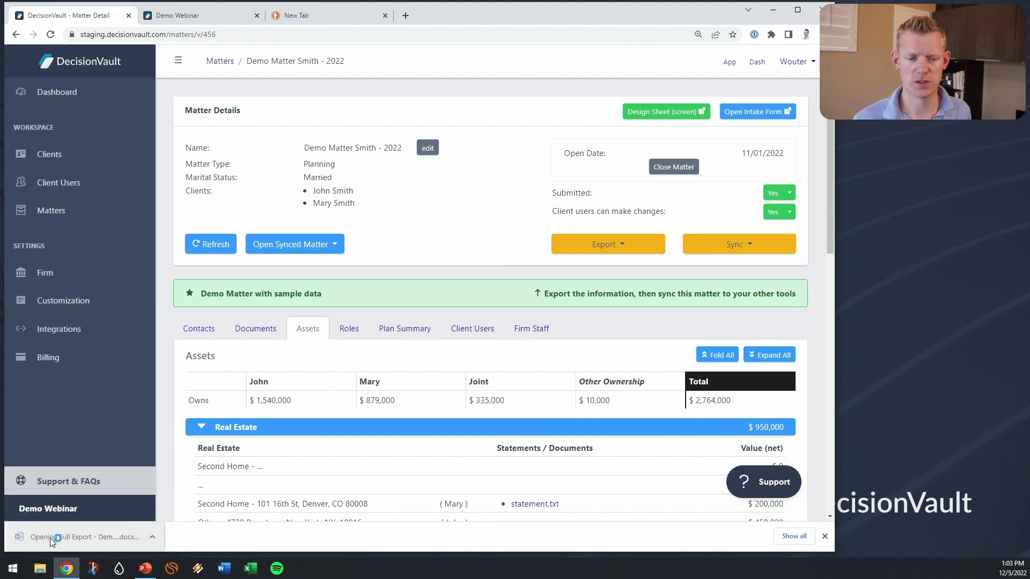
left_click(50, 538)
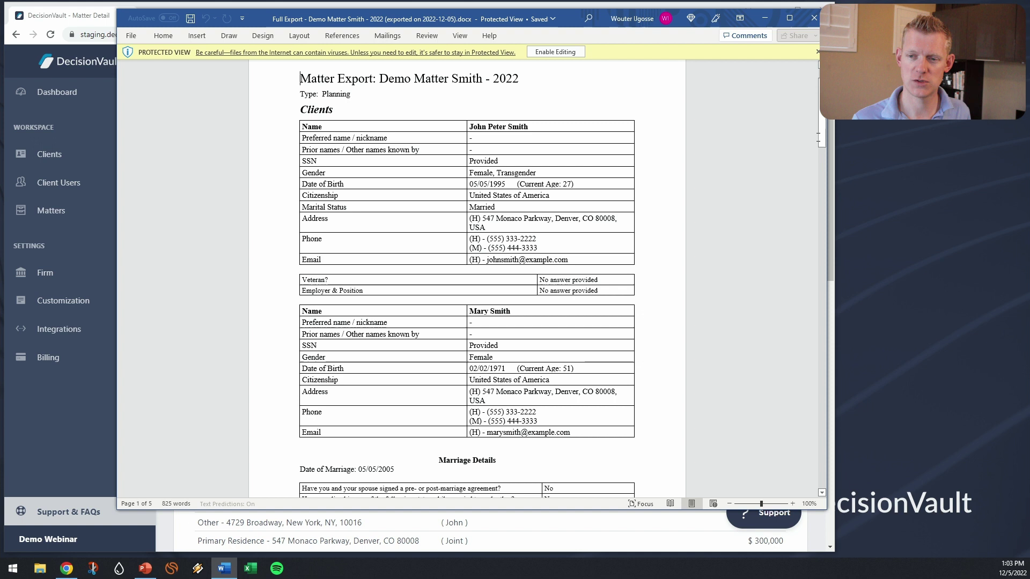
Step: Scroll through the exported matter document to the contact table, then back to its title page
left_click_drag(822, 141, 841, 408)
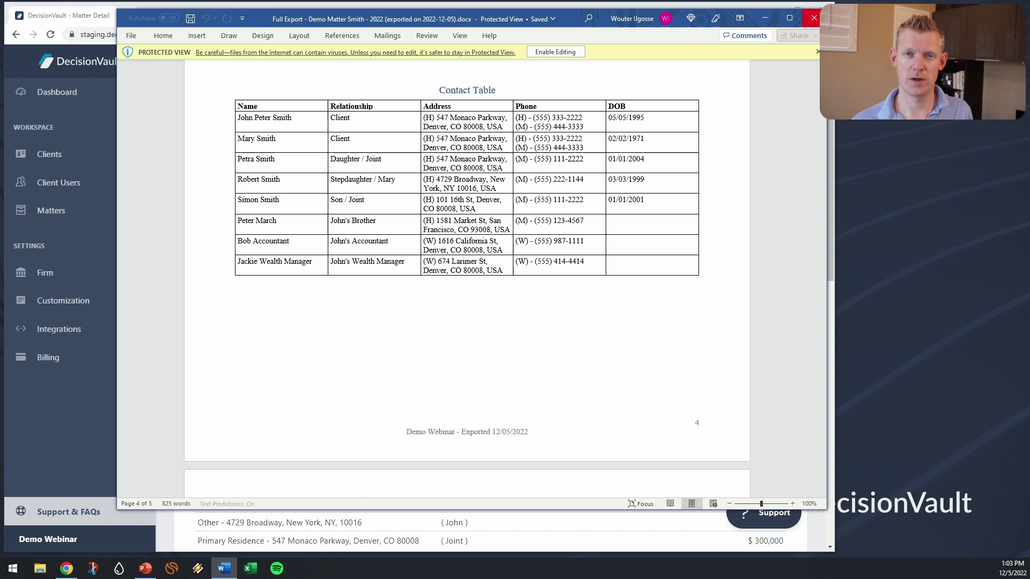
scroll(768, 177, "up", 5)
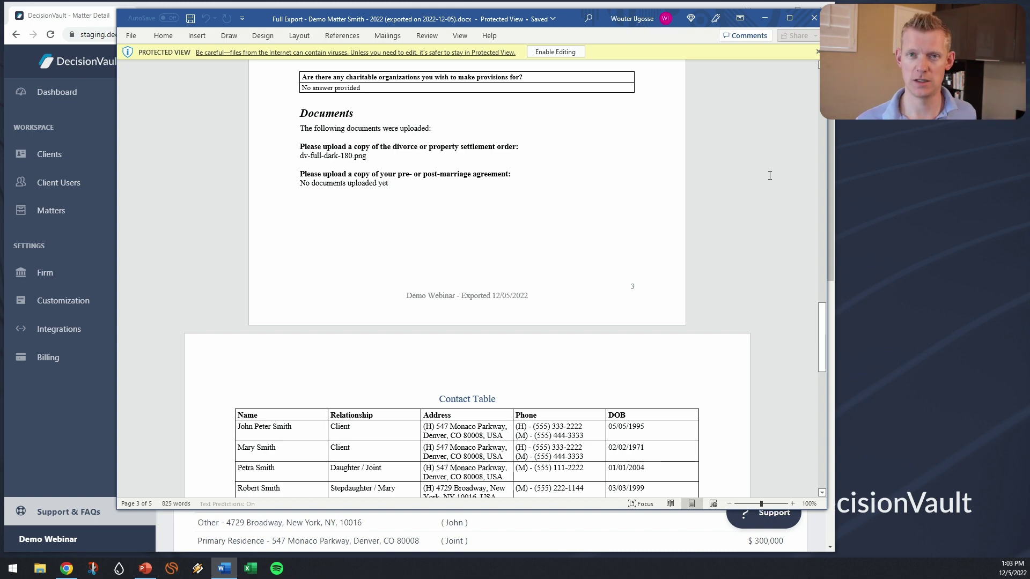
scroll(770, 176, "up", 3)
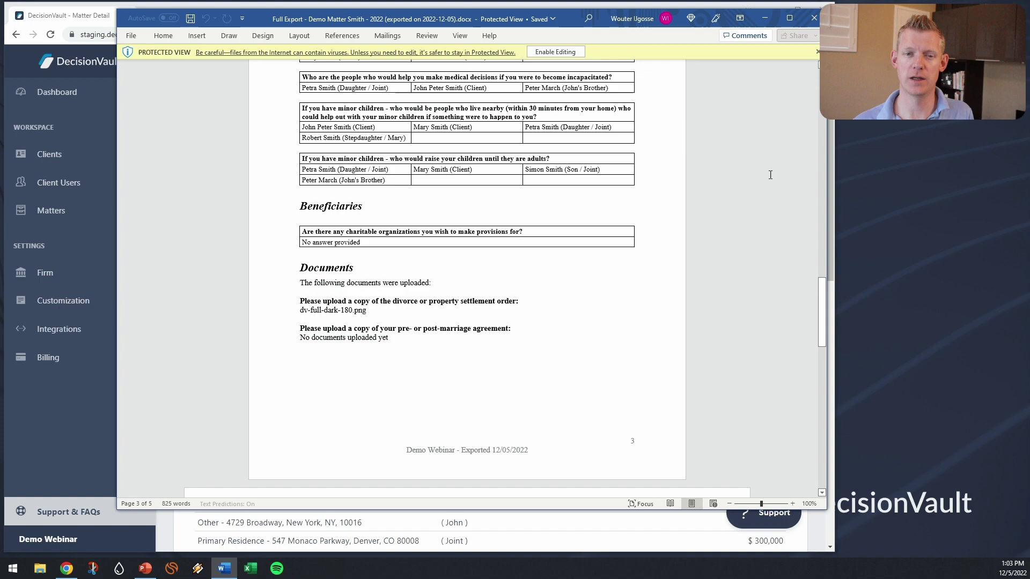
scroll(772, 172, "up", 20)
scroll(775, 167, "up", 3)
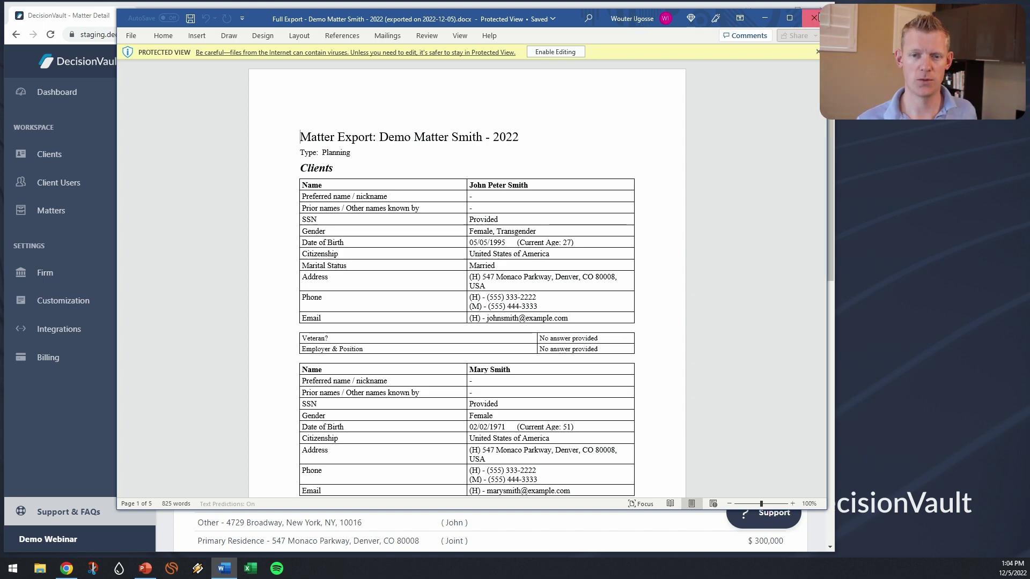
Step: Close the Word export and open the Customization settings in a new tab
left_click(814, 17)
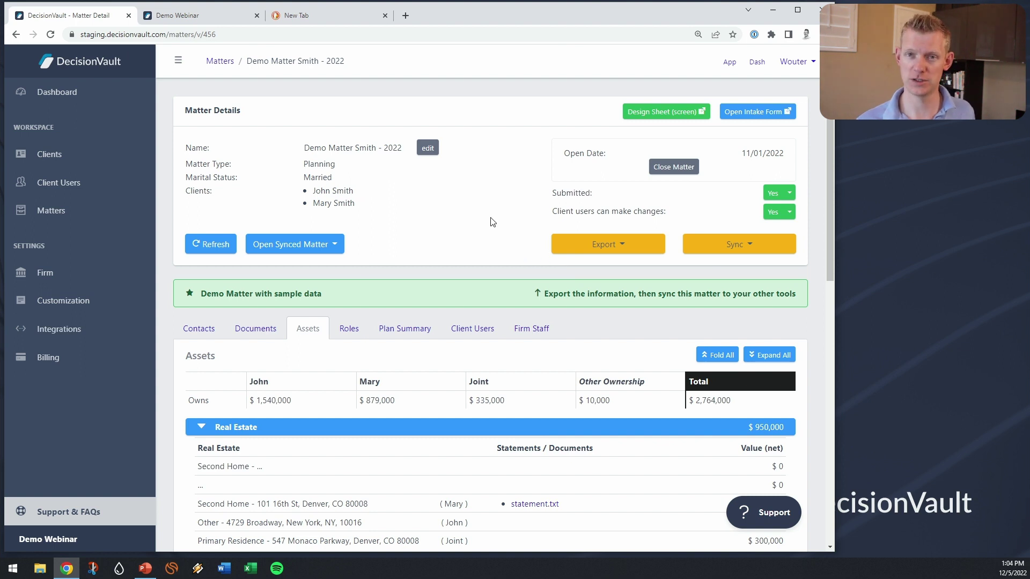
right_click(63, 303)
left_click(96, 307)
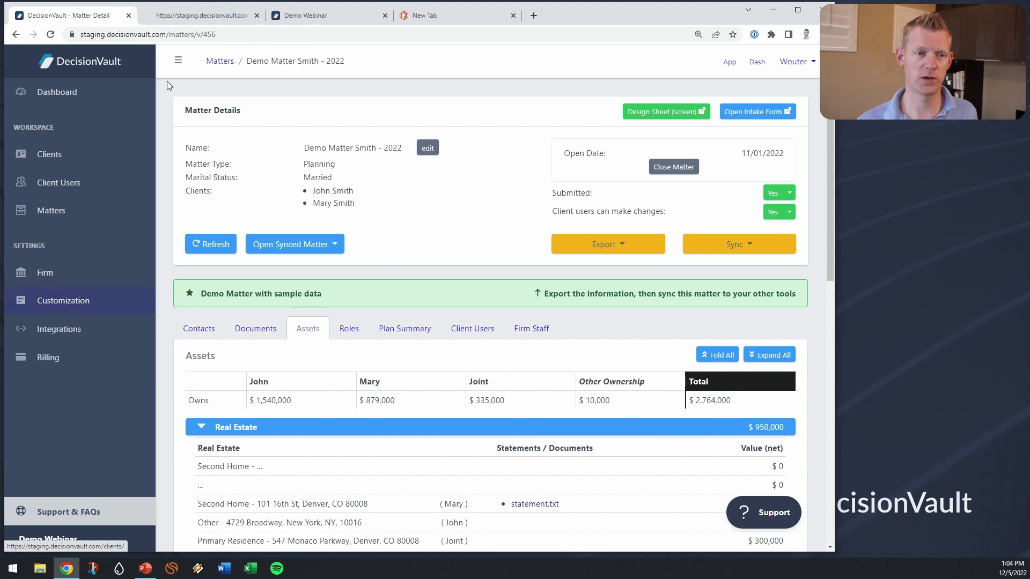
left_click(195, 15)
Step: Open the Planning questionnaire and collapse all its sections
left_click(732, 180)
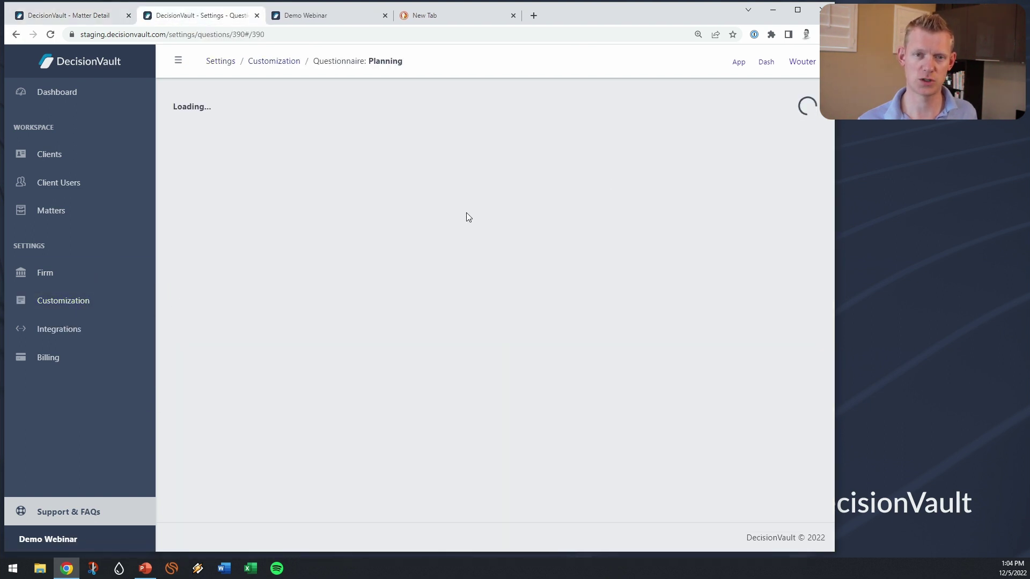
scroll(556, 289, "down", 1)
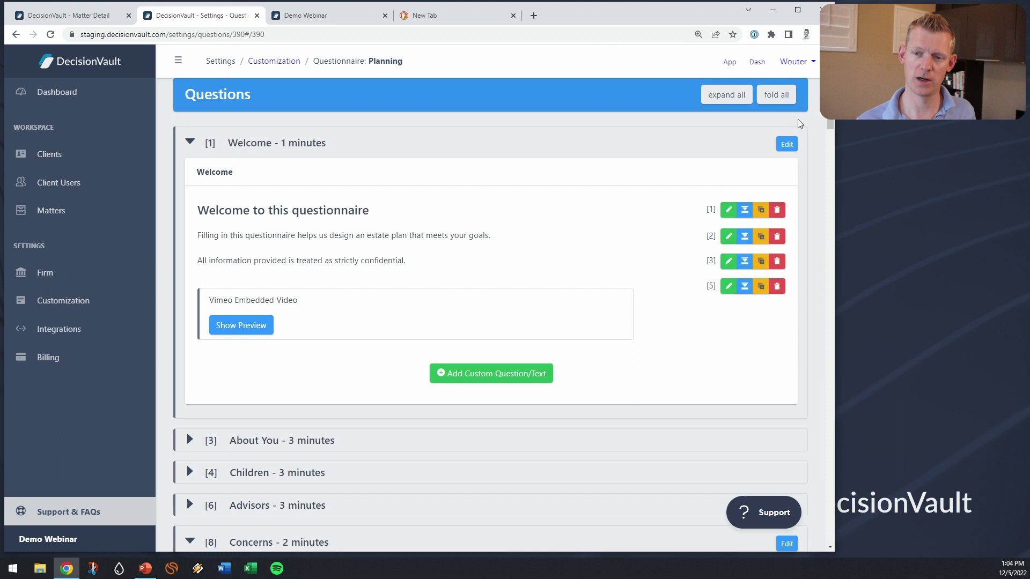
left_click(776, 95)
scroll(610, 207, "up", 1)
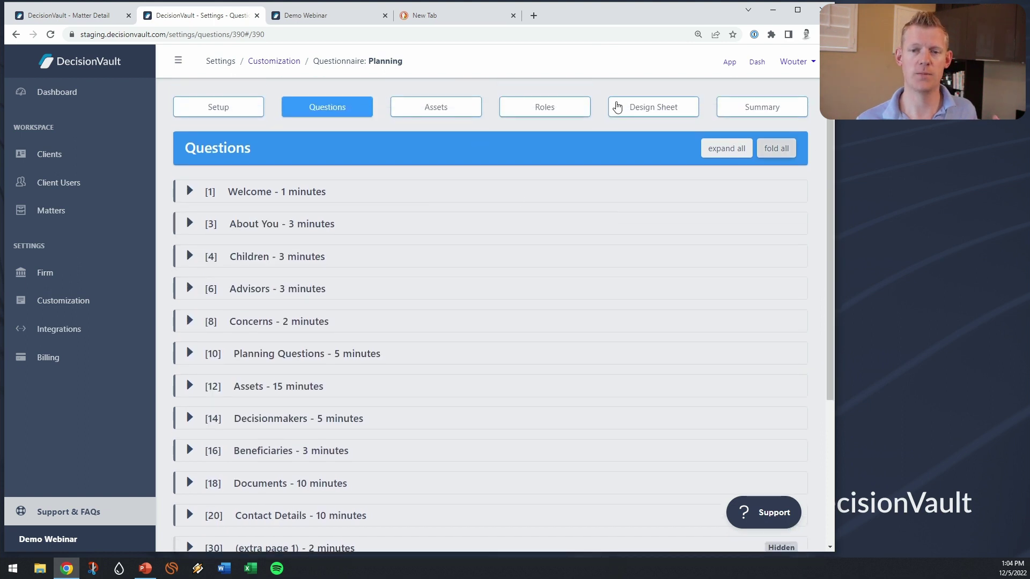
Step: Switch to the questionnaire's Design Sheet setup and scroll through its fields
left_click(650, 105)
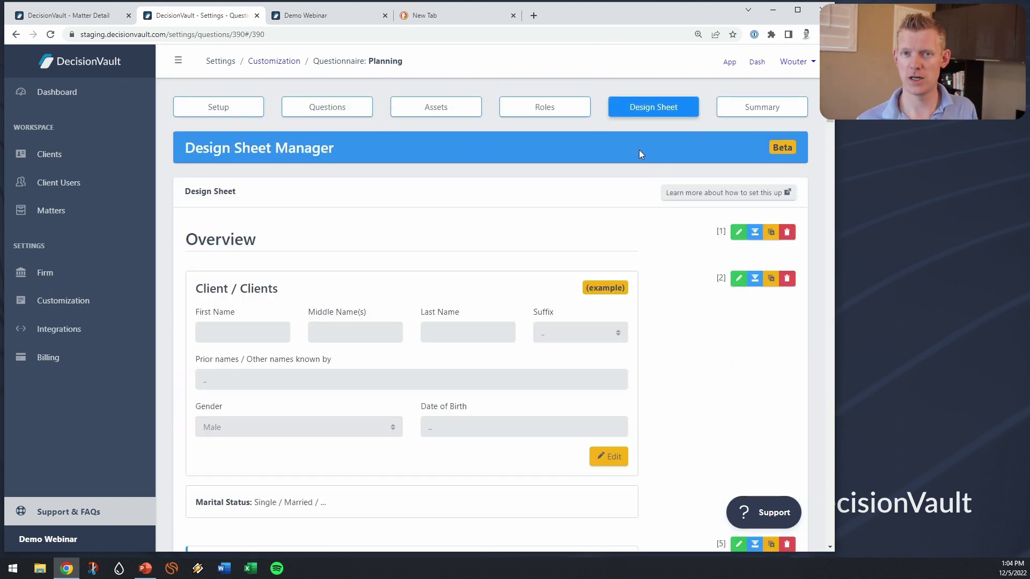
scroll(796, 170, "down", 3)
scroll(807, 158, "down", 2)
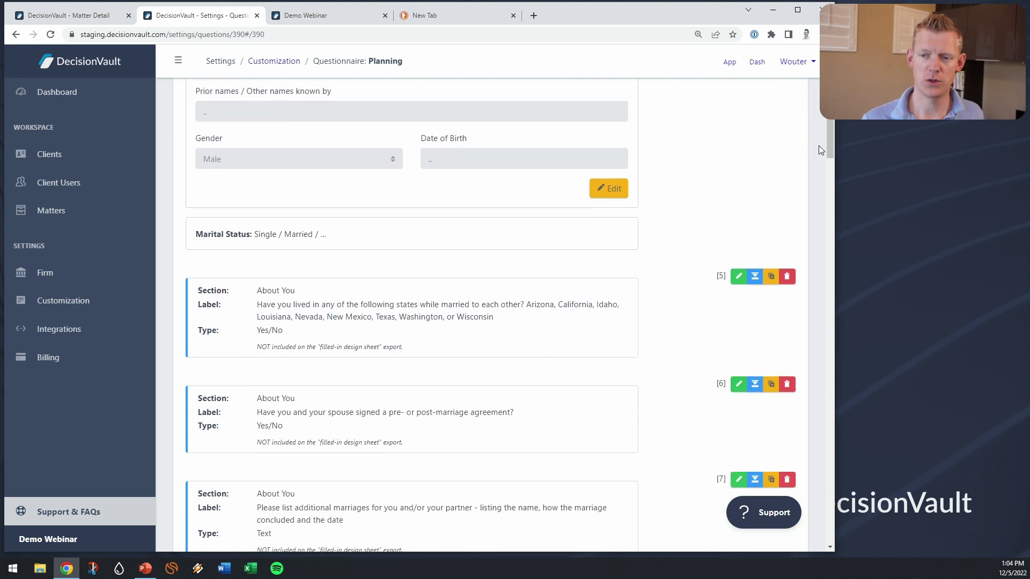
scroll(829, 142, "down", 1)
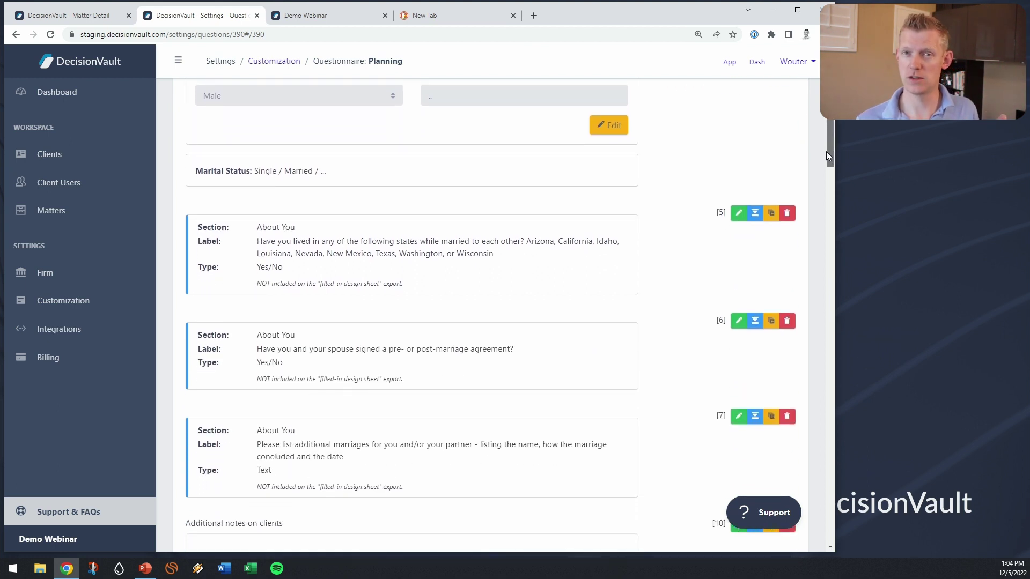
left_click_drag(826, 151, 805, 258)
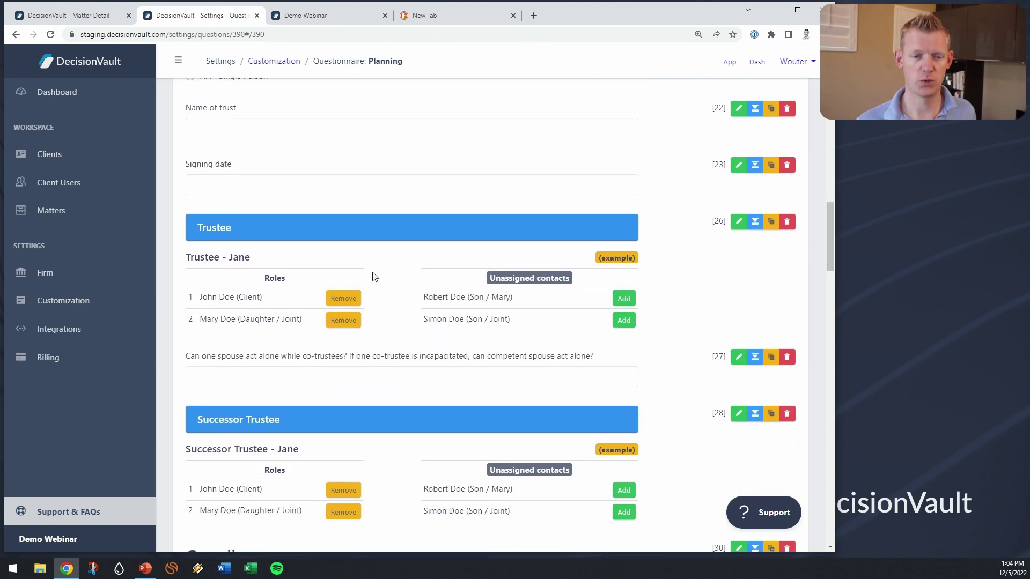
scroll(372, 260, "down", 3)
scroll(382, 197, "up", 1)
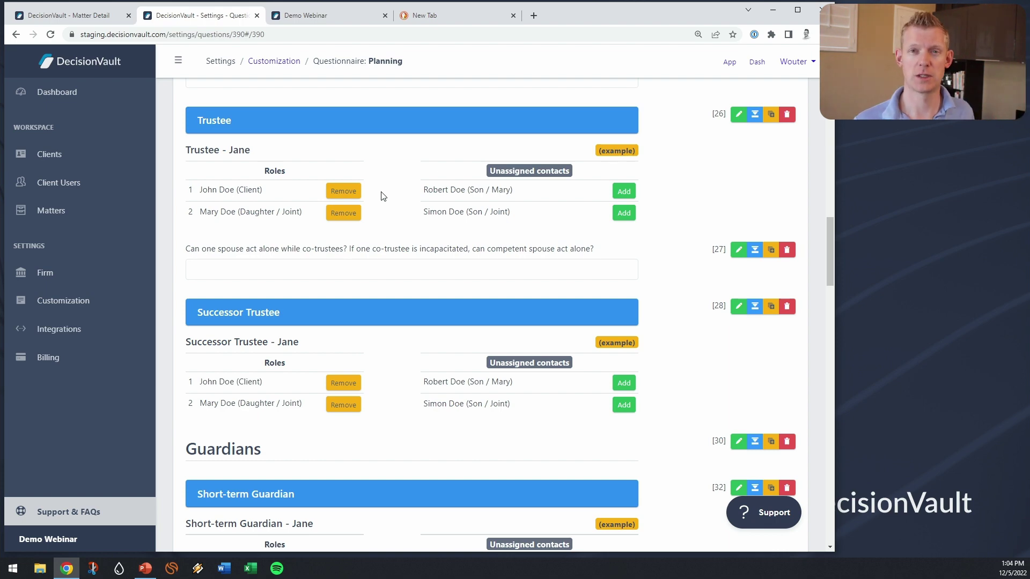
scroll(383, 196, "up", 15)
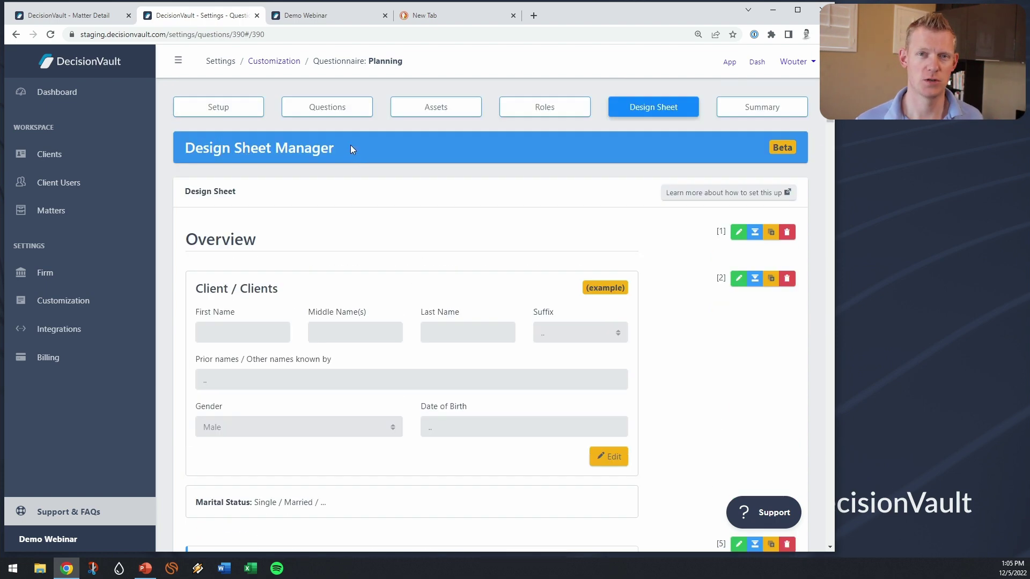
Step: Open the on-screen design sheet for Demo Matter Smith - 2022 and check the client contact details
left_click(88, 15)
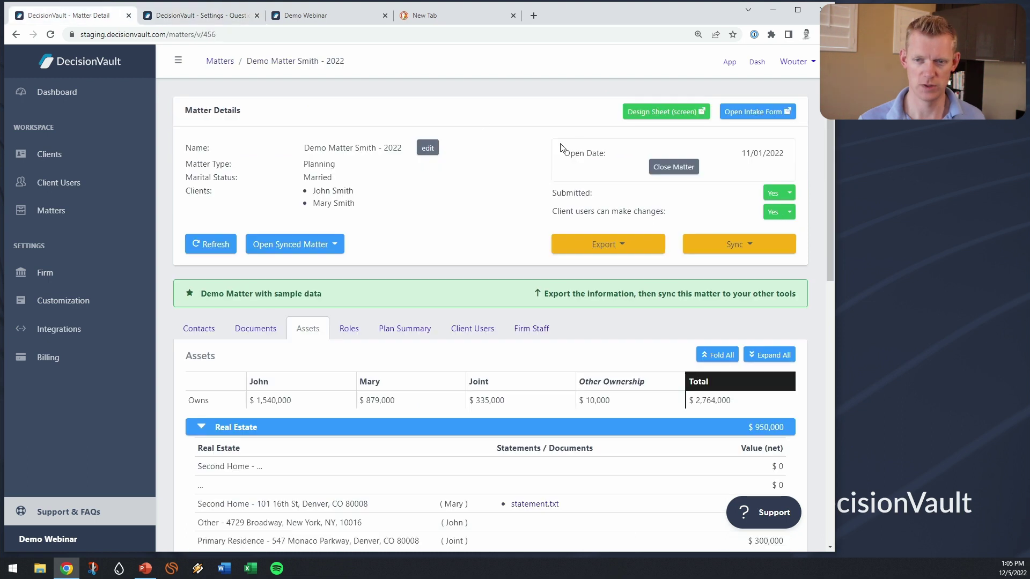
left_click(681, 116)
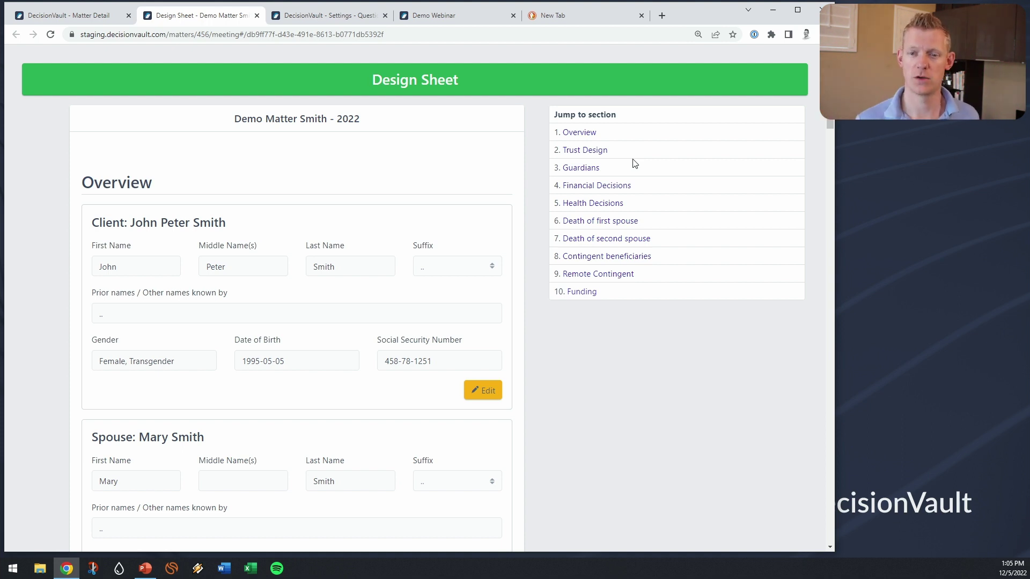
scroll(515, 185, "down", 1)
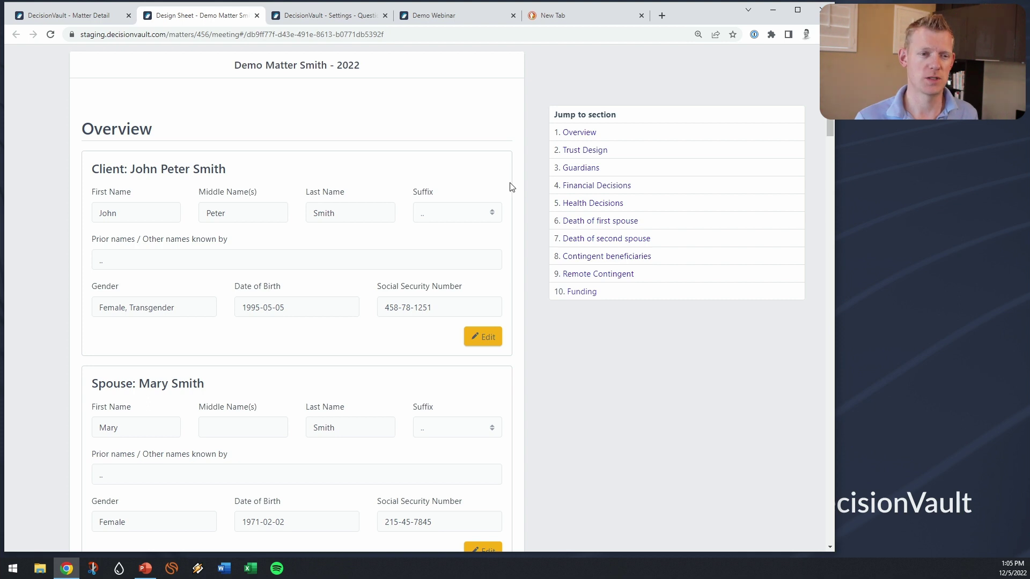
scroll(275, 133, "down", 1)
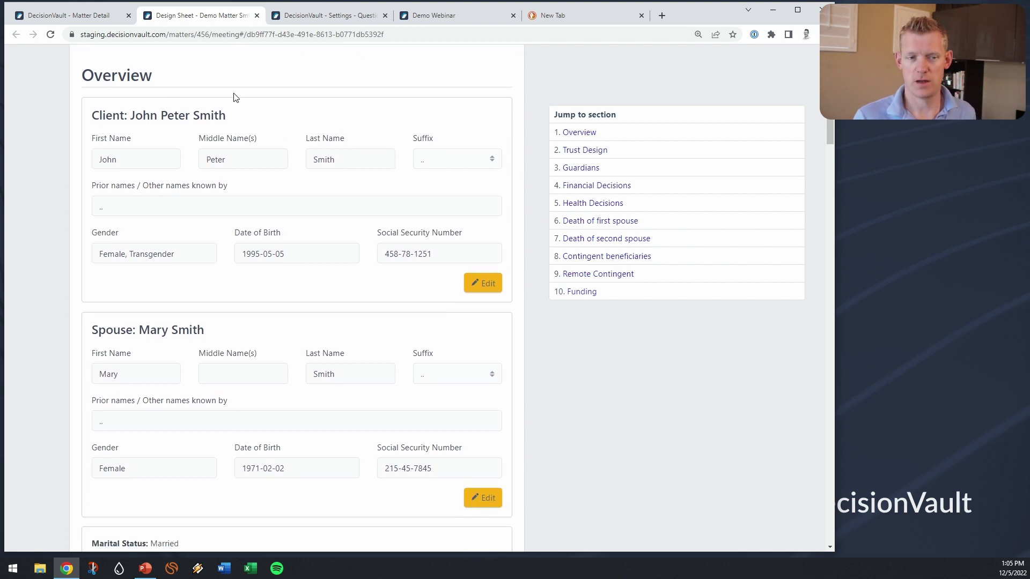
left_click(482, 283)
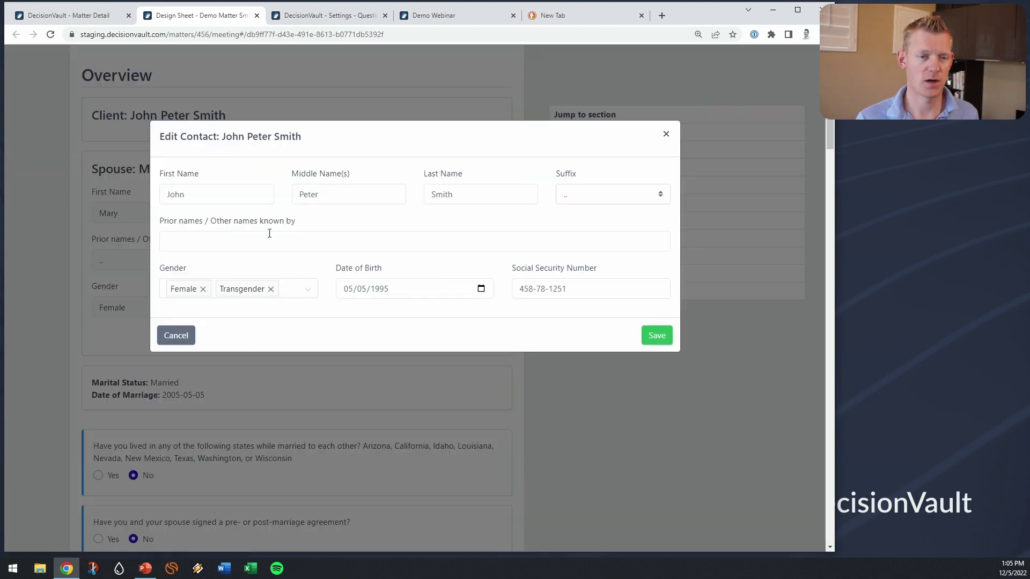
left_click(175, 335)
Step: Read past the three marriage questions down to the Trust Design section
scroll(601, 316, "down", 9)
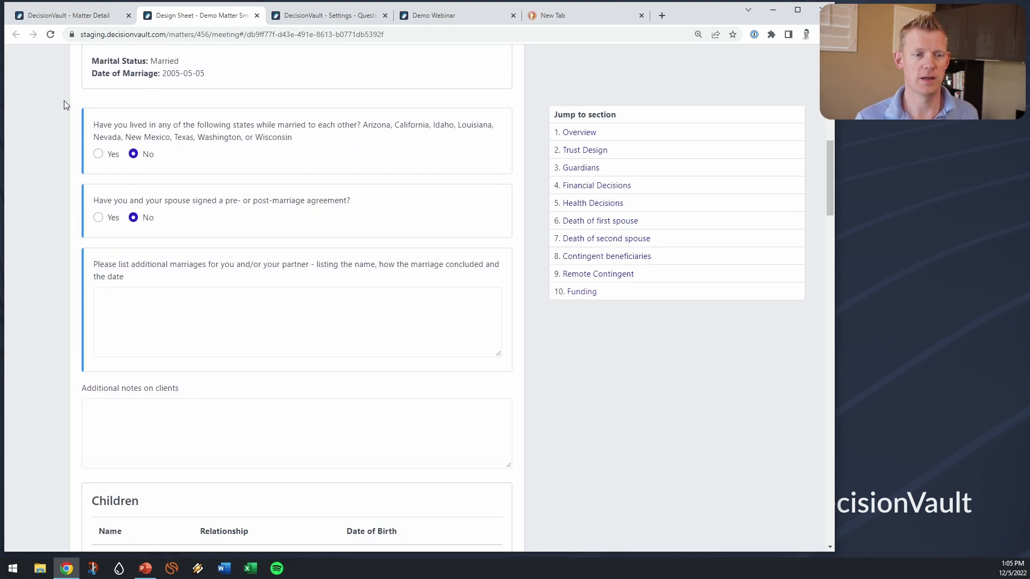
left_click_drag(92, 122, 207, 373)
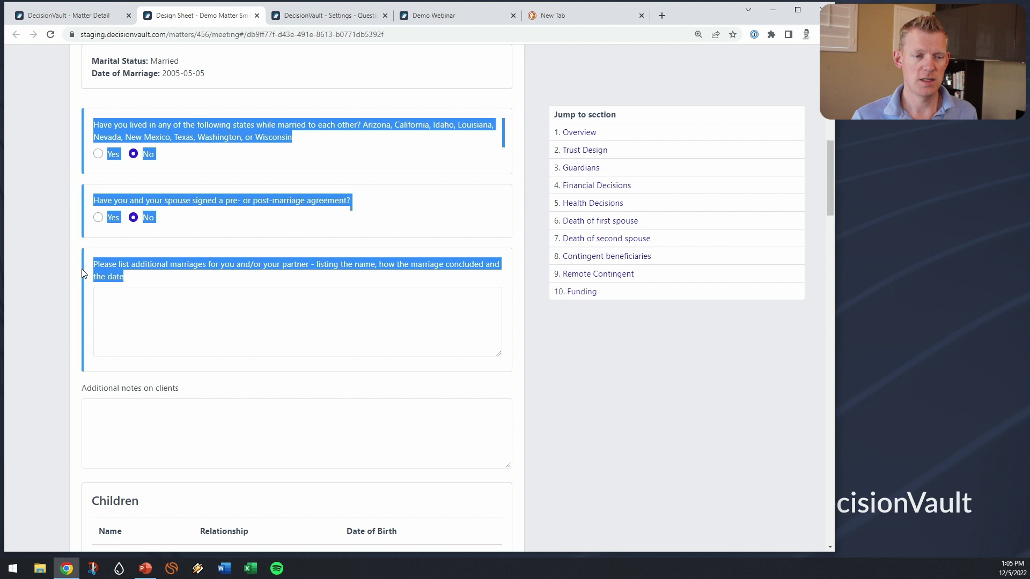
left_click(75, 162)
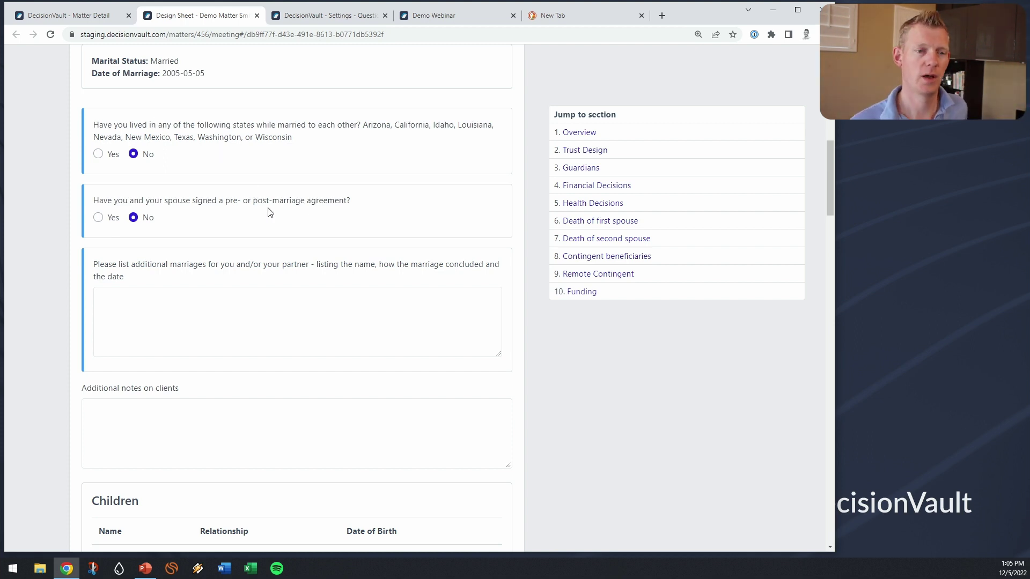
scroll(270, 212, "down", 3)
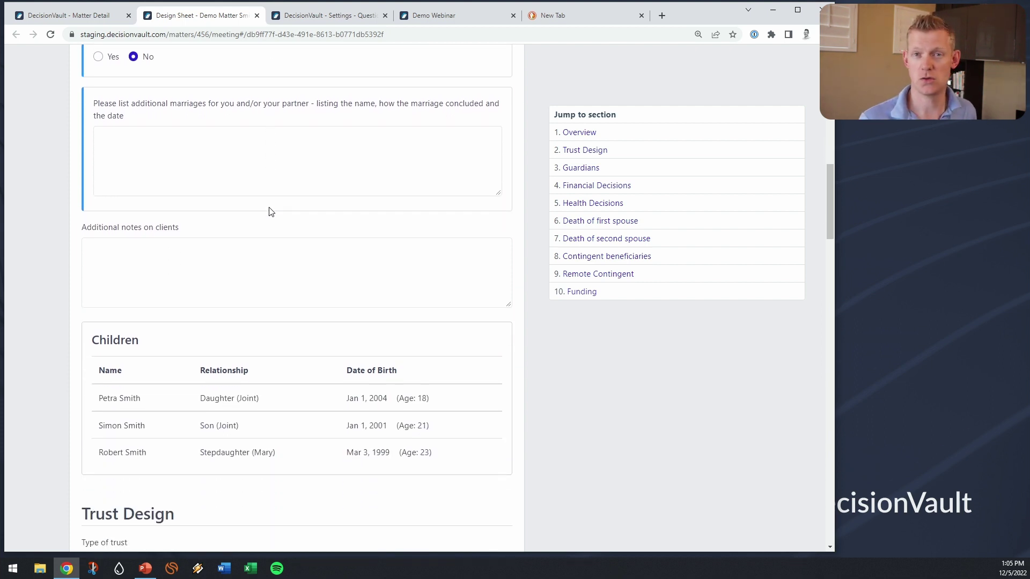
scroll(269, 213, "down", 3)
scroll(270, 212, "down", 2)
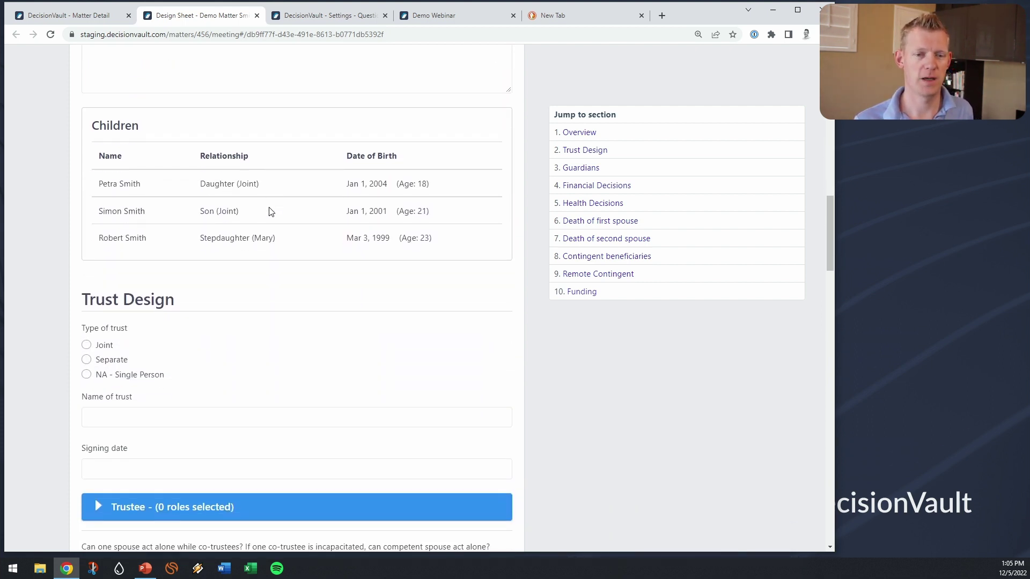
scroll(270, 210, "down", 3)
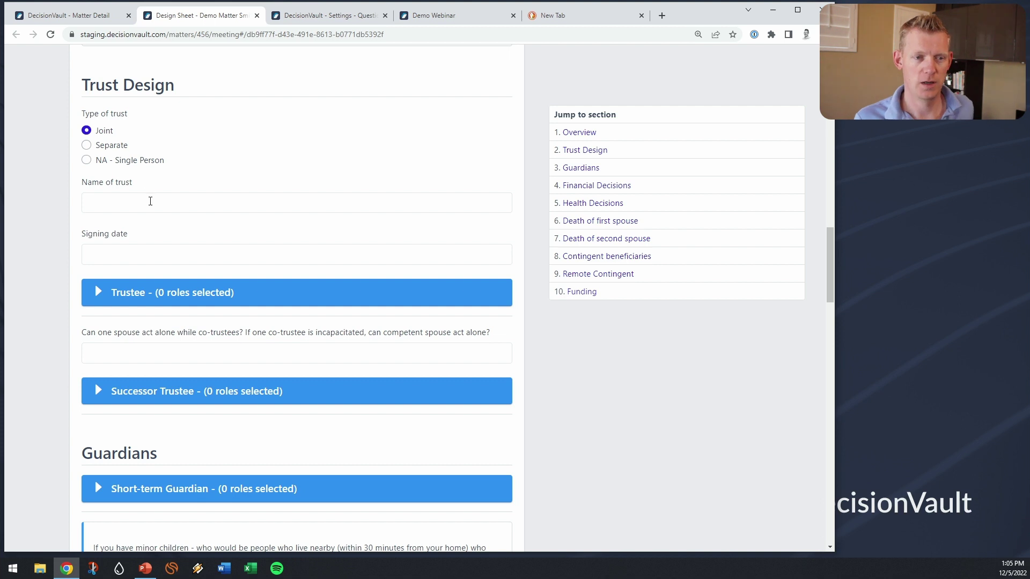
Step: Enter 'Name of the trust' as the trust name and 1 dec 2022 as the signing date
left_click(150, 201)
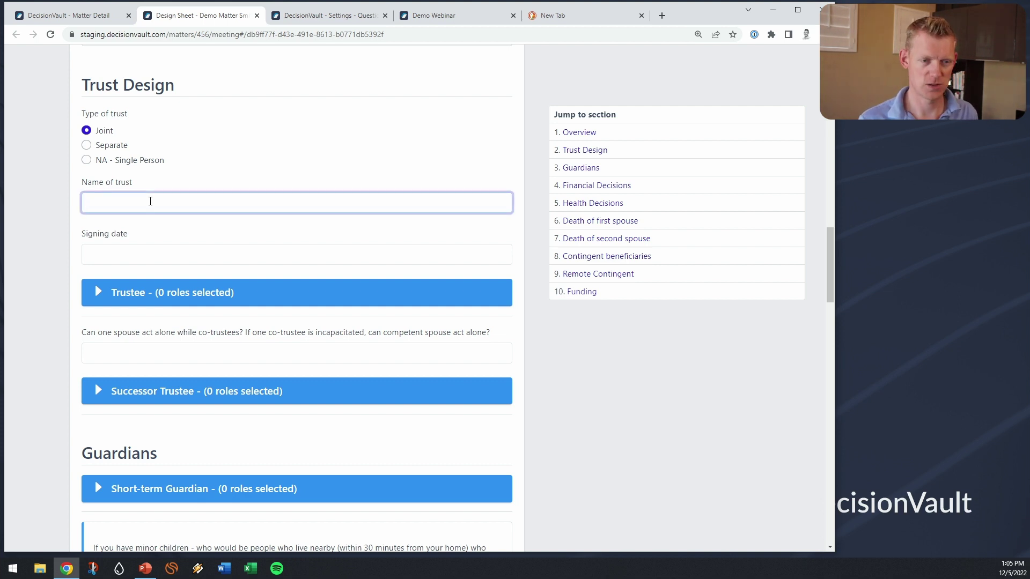
type("Name of")
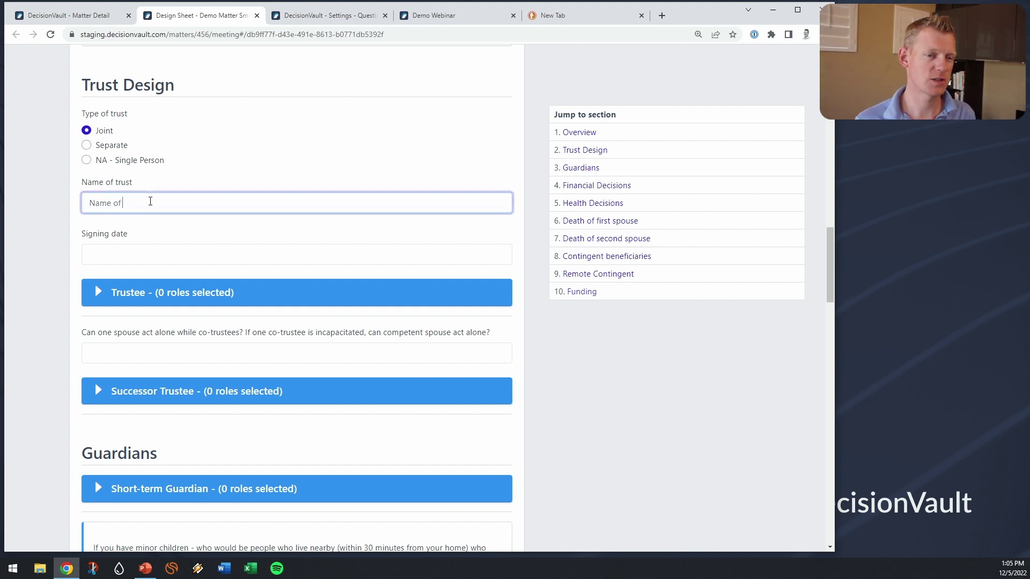
type(" the trust")
key("Tab")
type("1 dec 20")
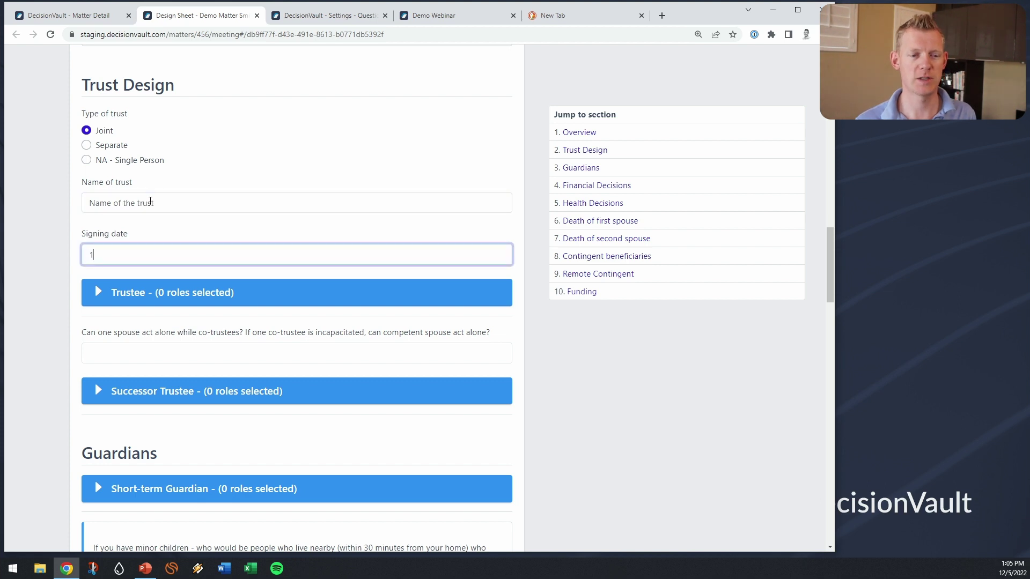
key("Tab")
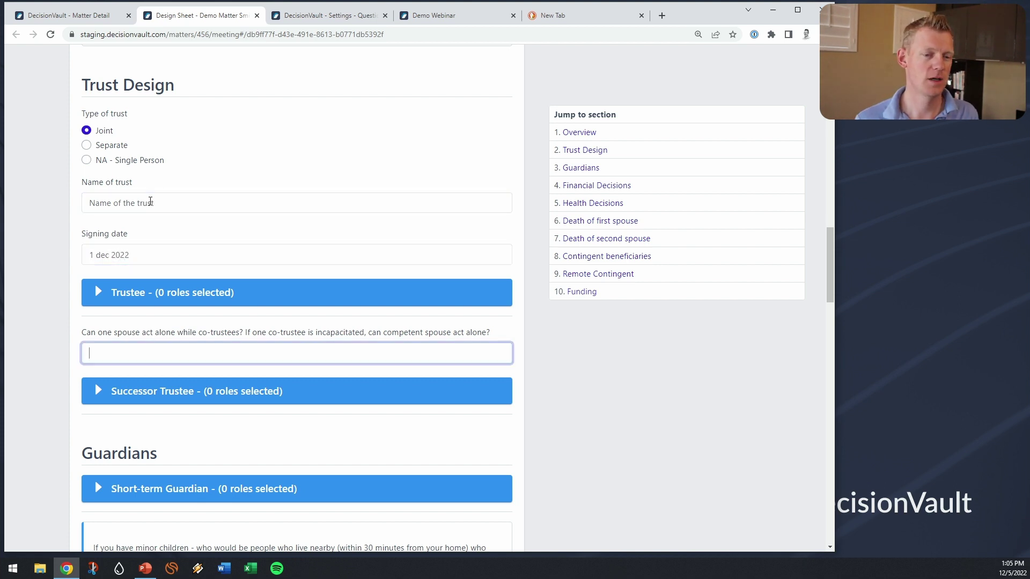
Step: Add both clients together as co-trustees in the Trustee roles section
left_click(208, 298)
scroll(248, 294, "down", 4)
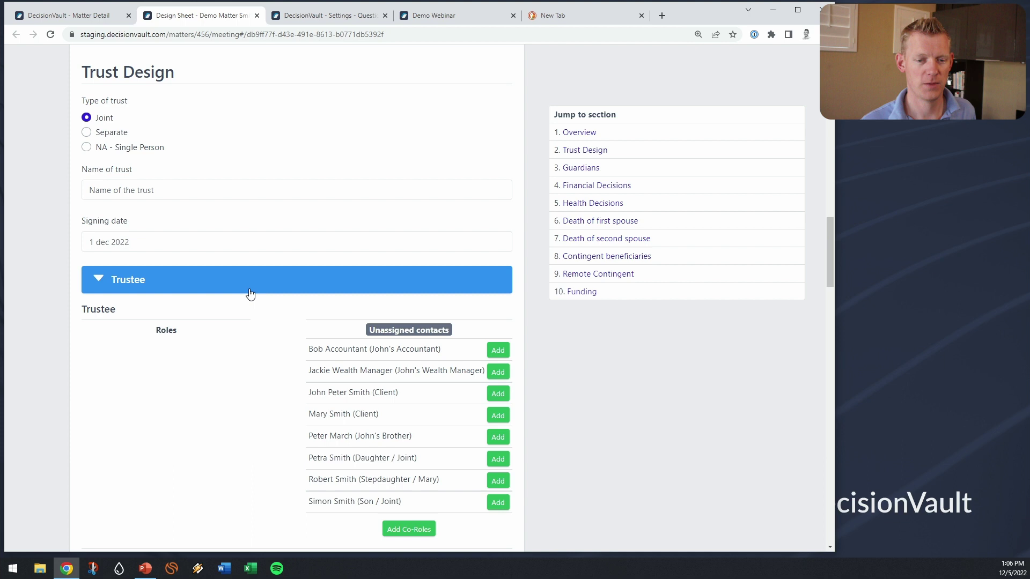
left_click(424, 333)
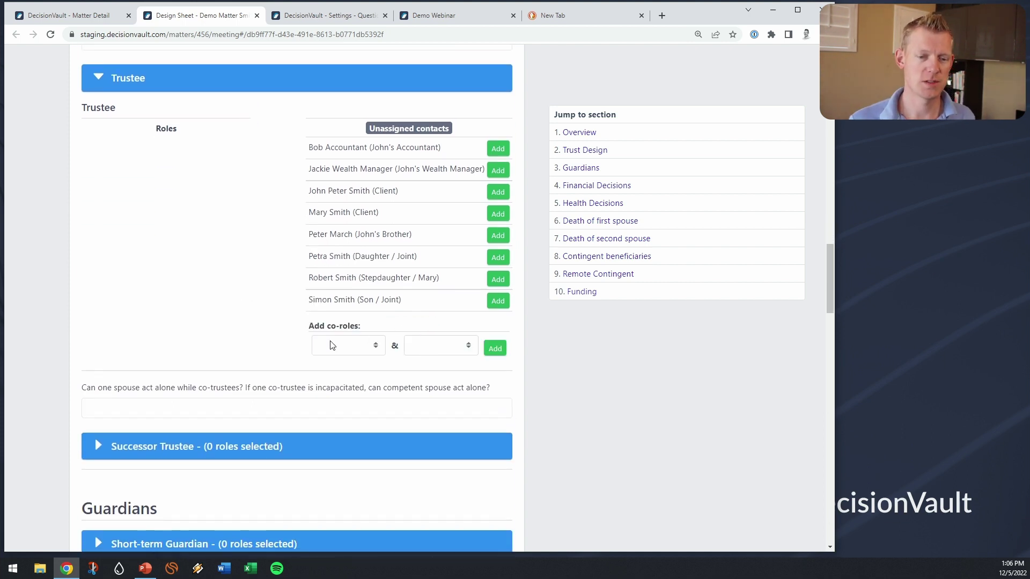
left_click(335, 345)
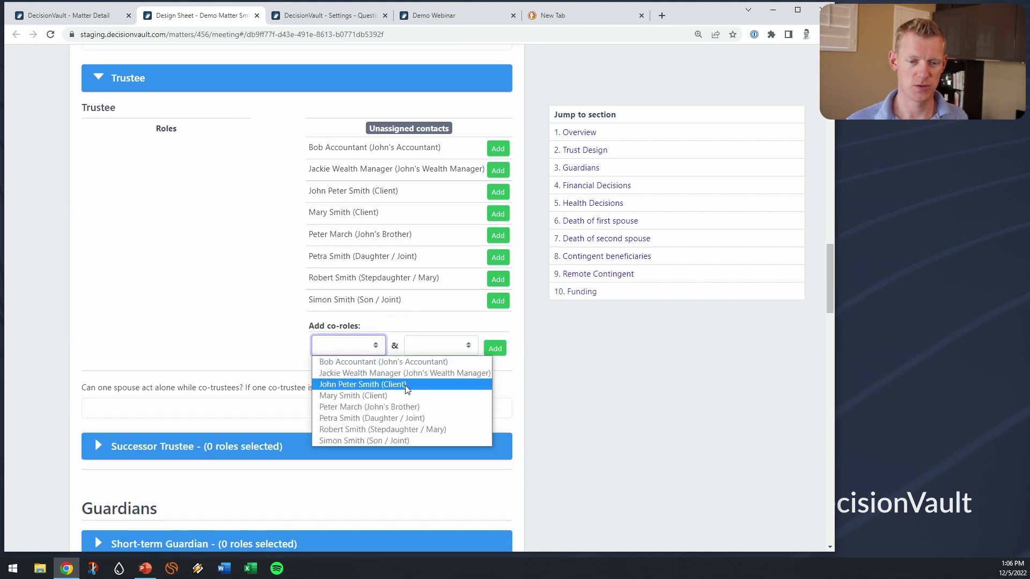
left_click(380, 384)
left_click(440, 346)
left_click(445, 395)
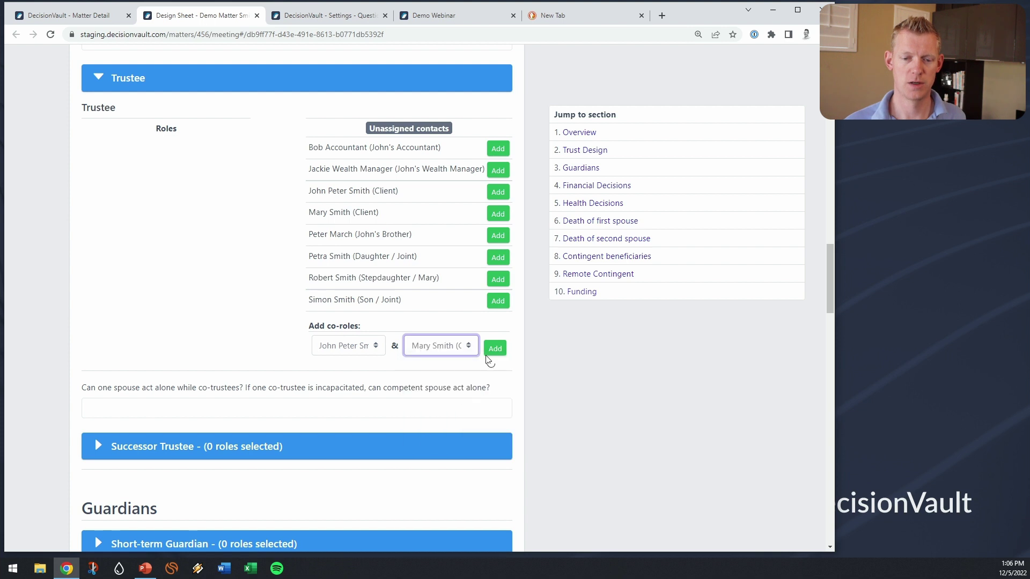
left_click(494, 349)
Step: Add the brother and the stepdaughter as first and second successor trustees
scroll(215, 220, "down", 3)
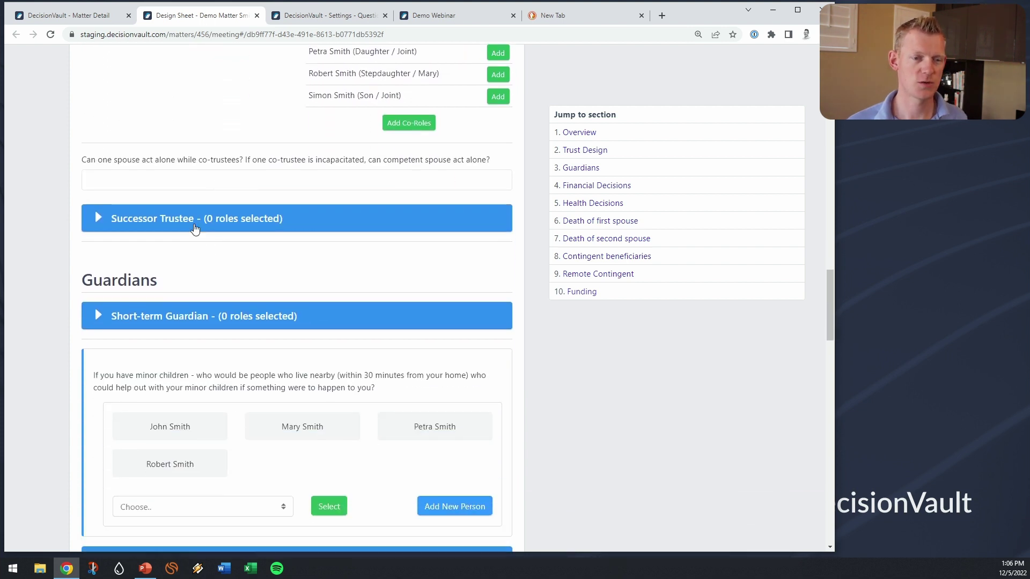
left_click(195, 229)
scroll(343, 297, "down", 1)
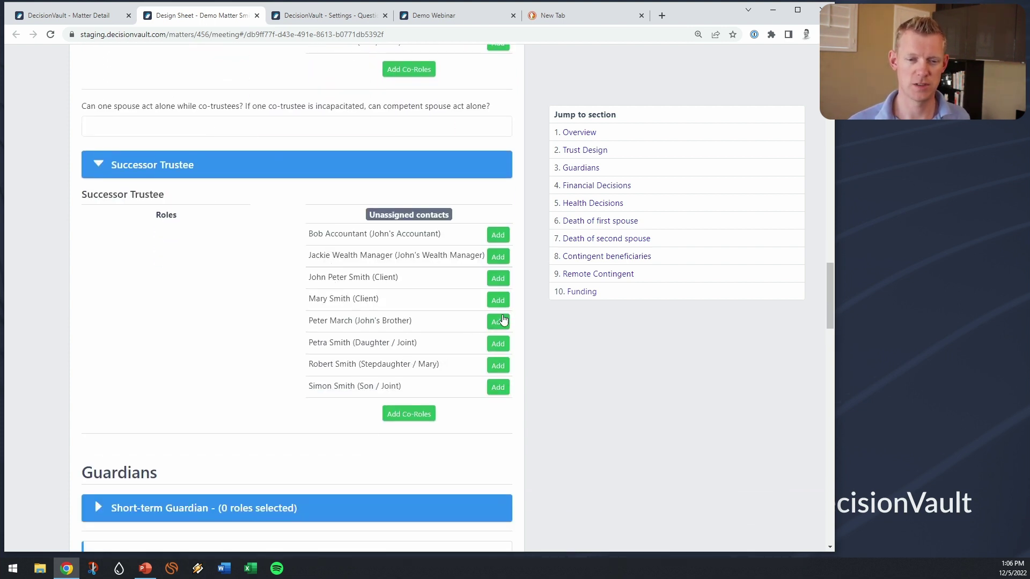
left_click(503, 321)
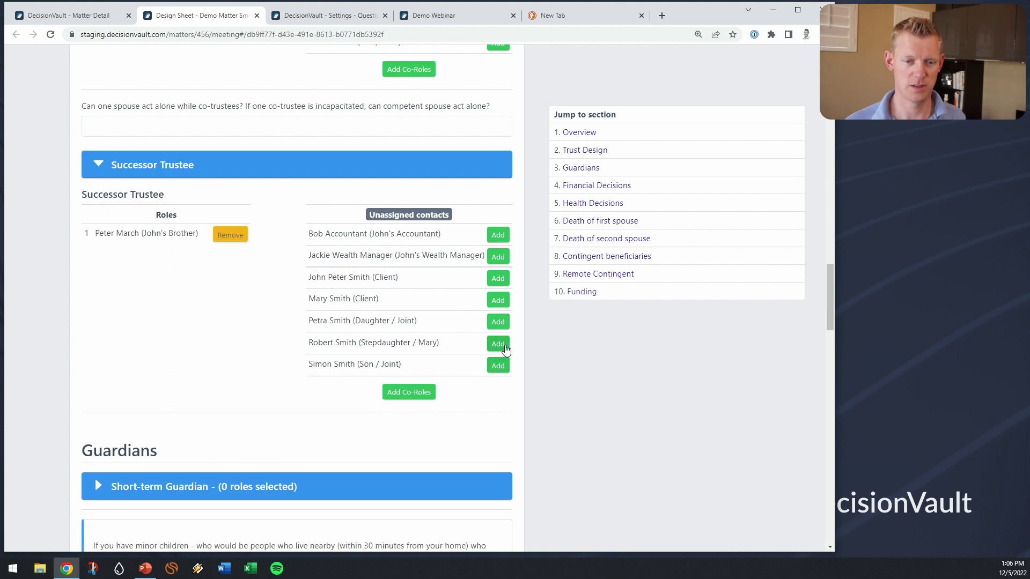
left_click(504, 348)
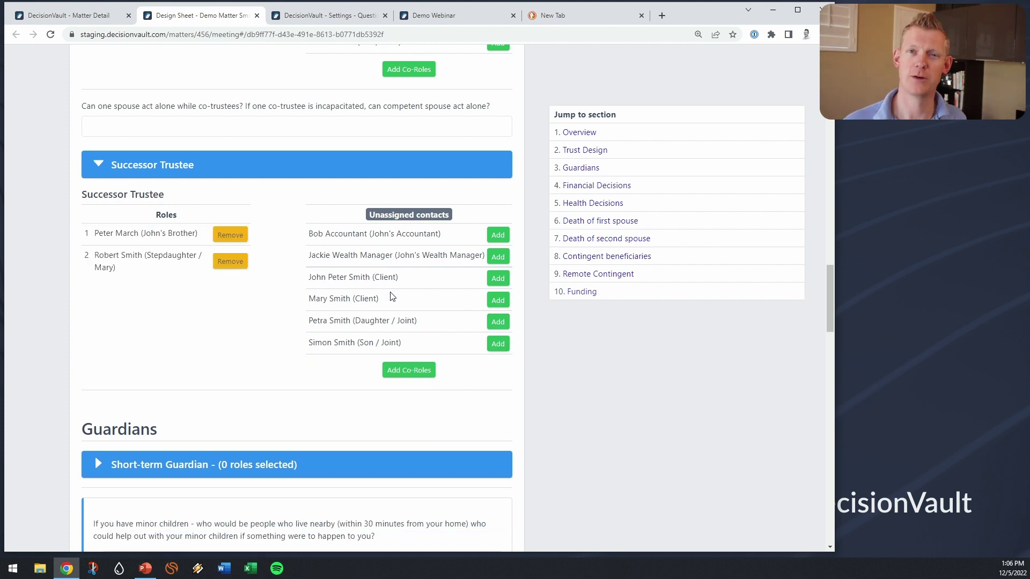
Step: Scroll down to the minor children guardian question
scroll(391, 297, "down", 3)
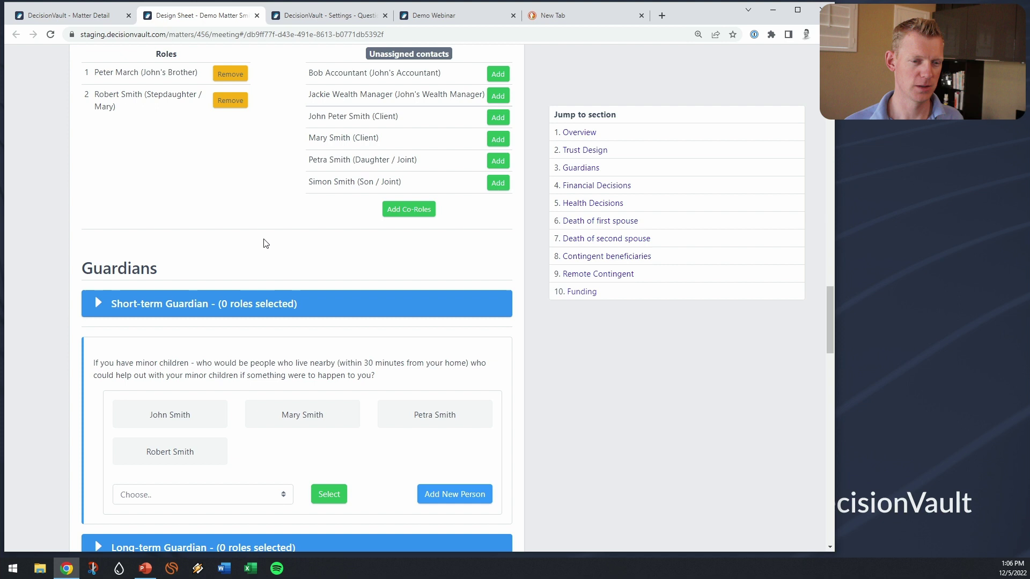
scroll(264, 241, "down", 3)
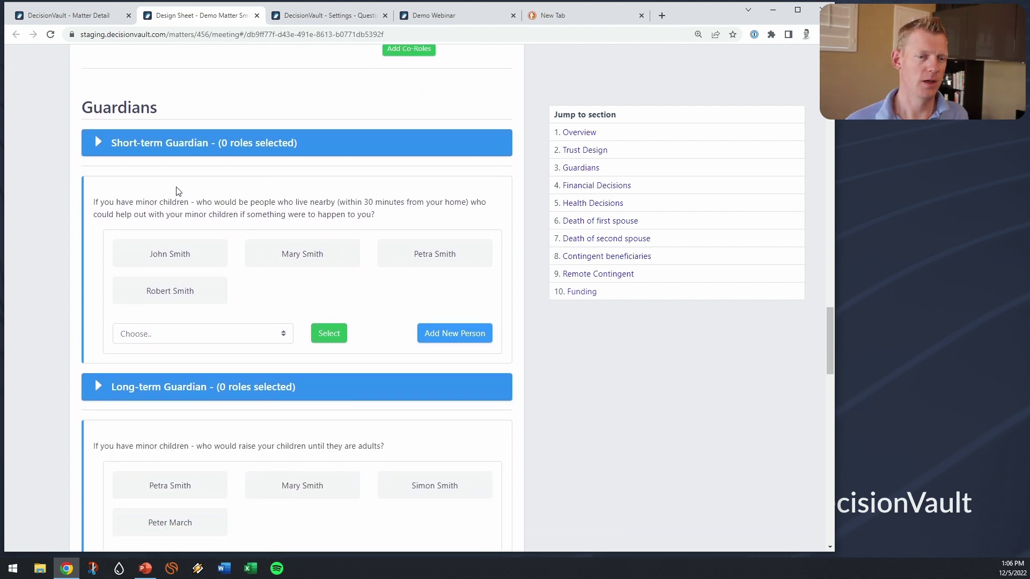
left_click_drag(100, 202, 395, 216)
left_click(410, 221)
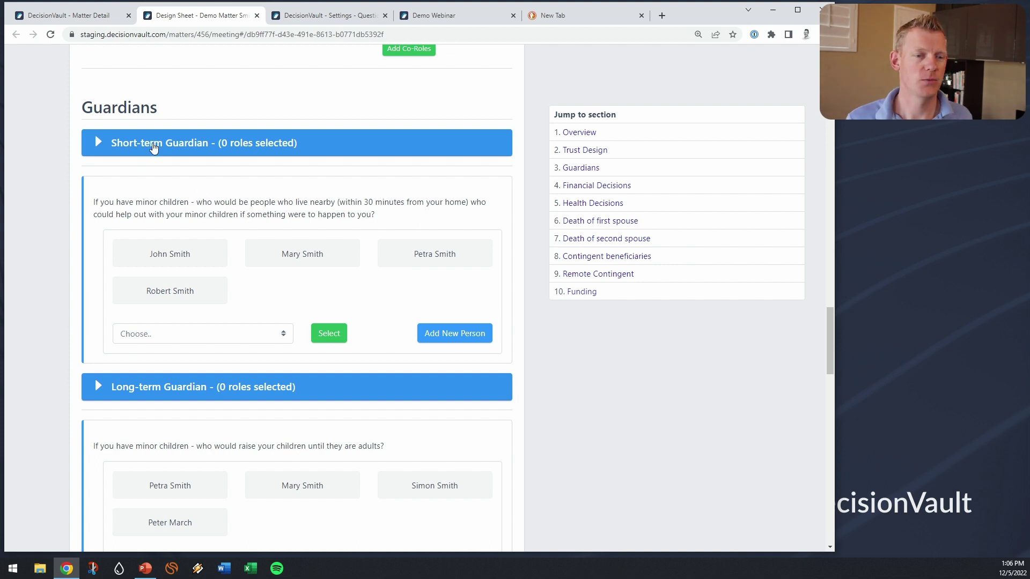
Step: Add the son, stepdaughter, daughter and brother as short-term guardians
left_click(155, 143)
scroll(195, 172, "down", 4)
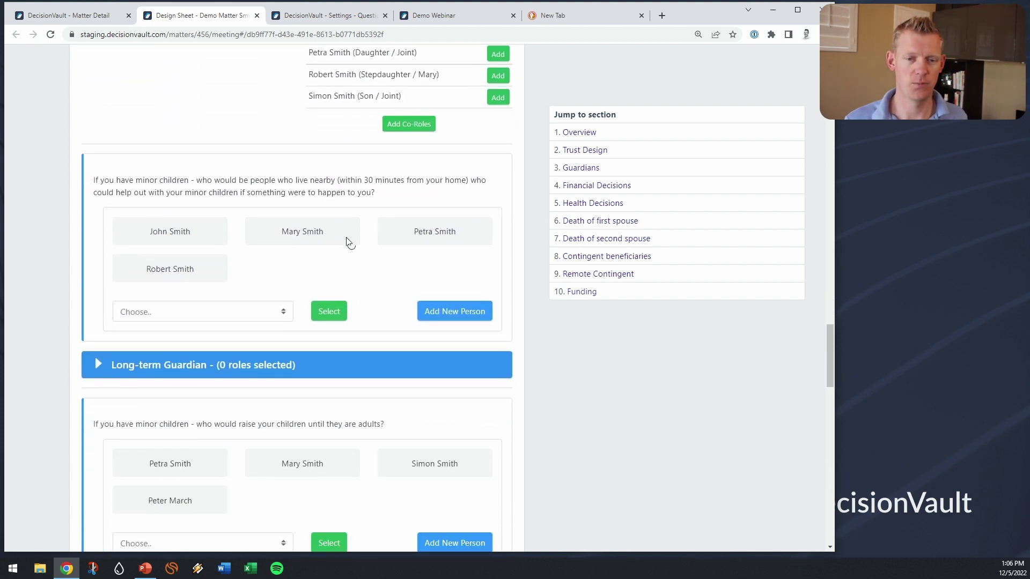
mouse_move(160, 274)
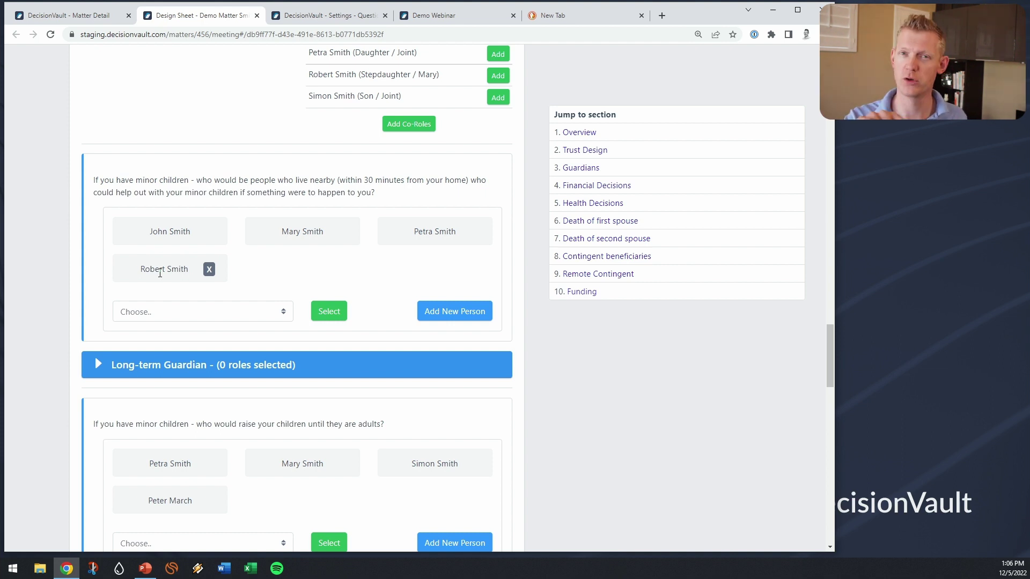
scroll(159, 274, "up", 3)
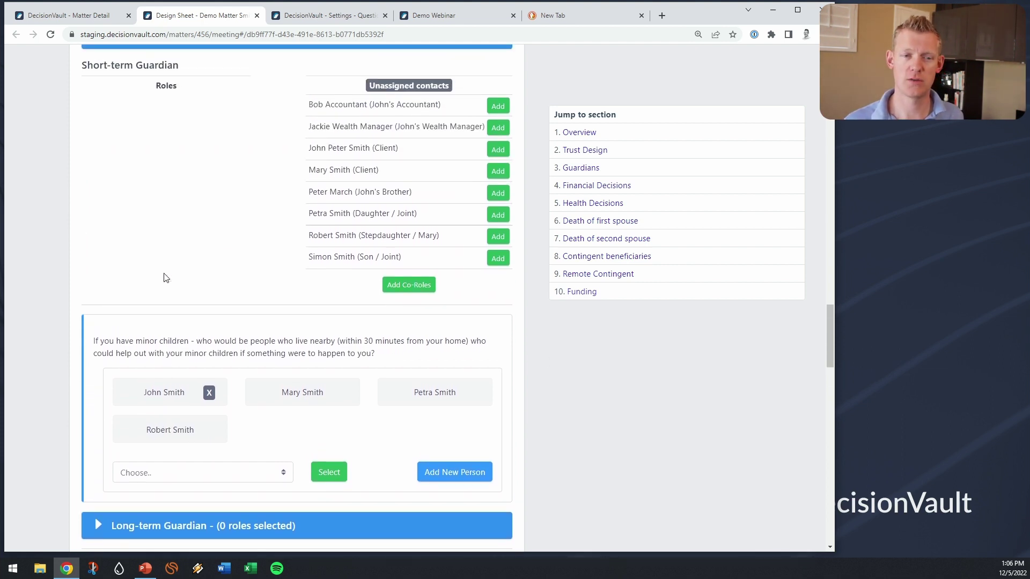
left_click(498, 258)
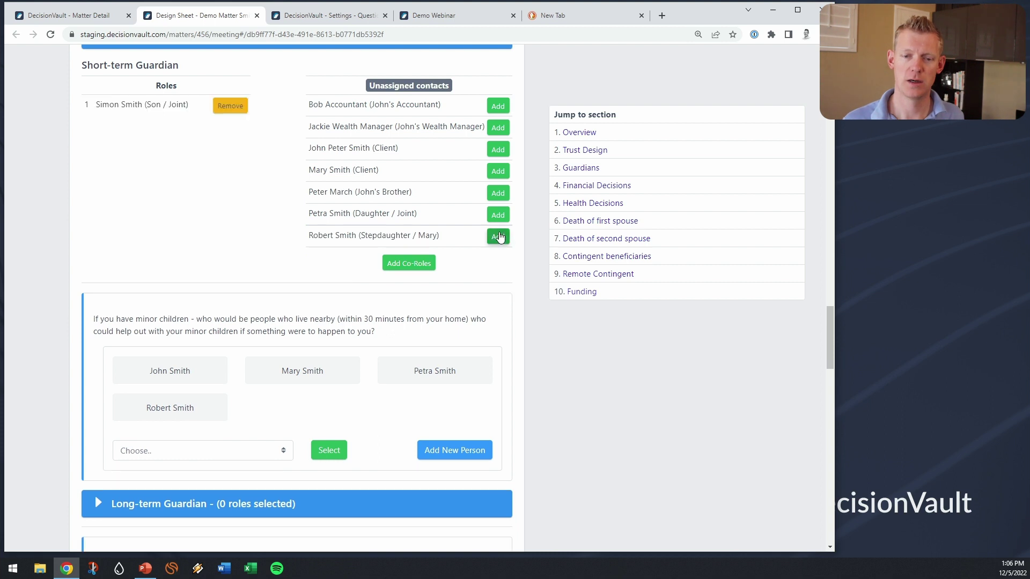
left_click(498, 236)
left_click(497, 215)
left_click(497, 193)
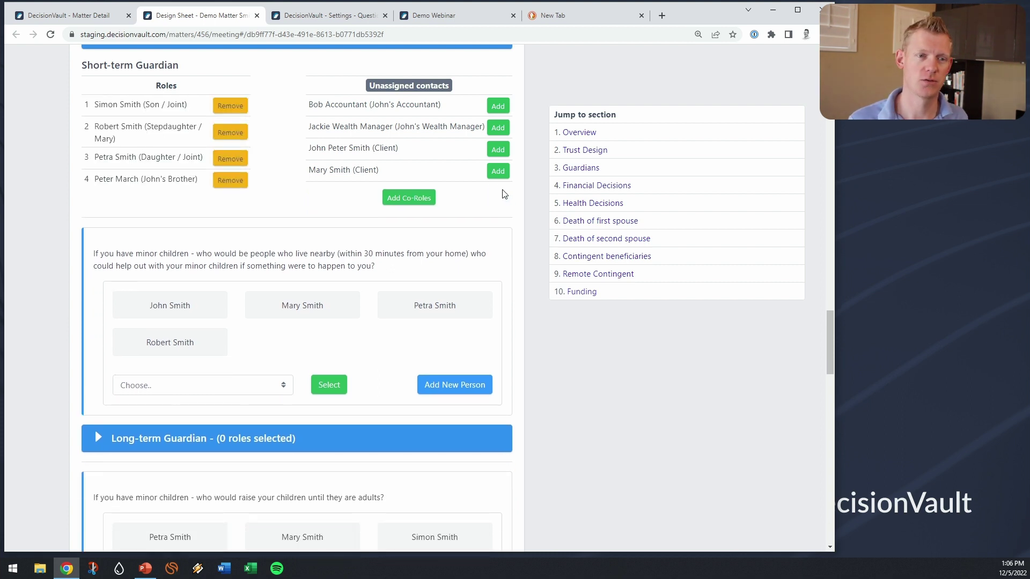
scroll(504, 194, "down", 6)
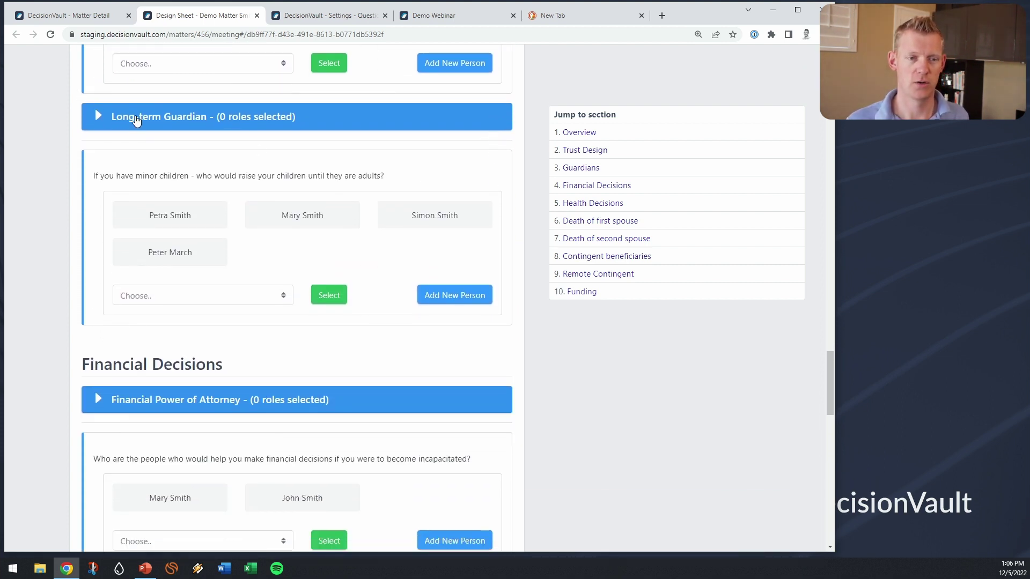
scroll(255, 169, "down", 4)
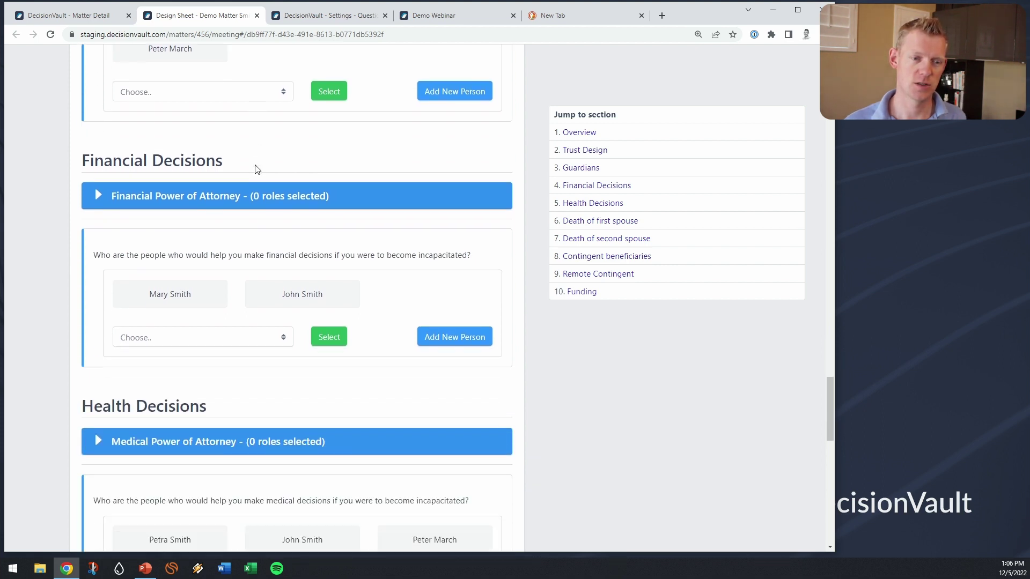
scroll(255, 169, "down", 1)
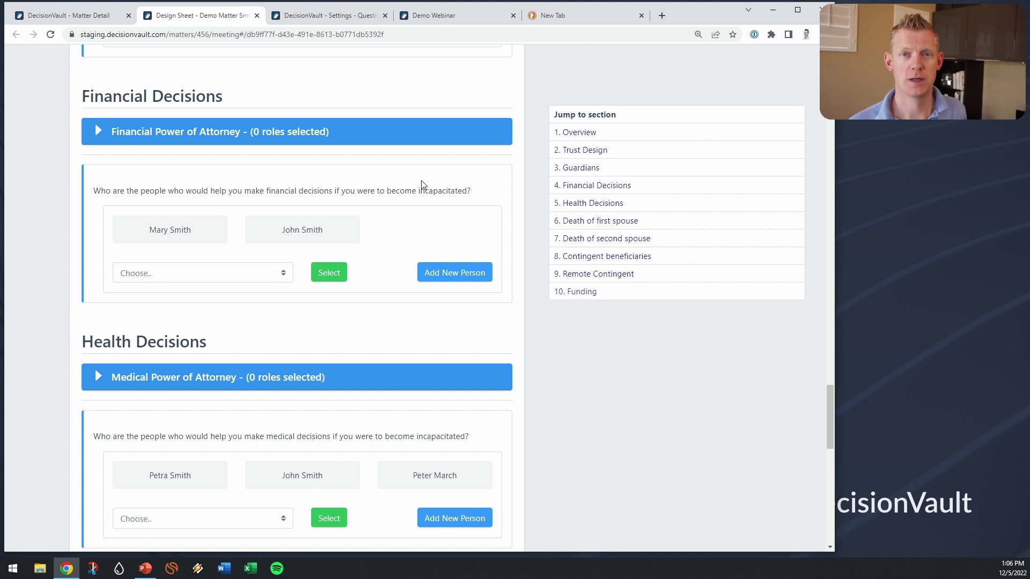
scroll(422, 184, "down", 5)
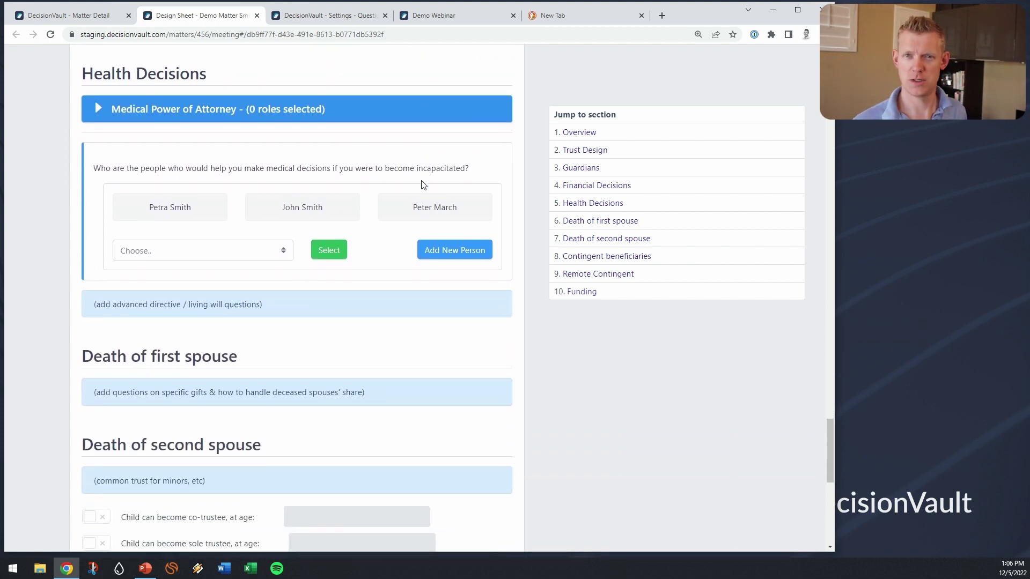
scroll(422, 183, "down", 4)
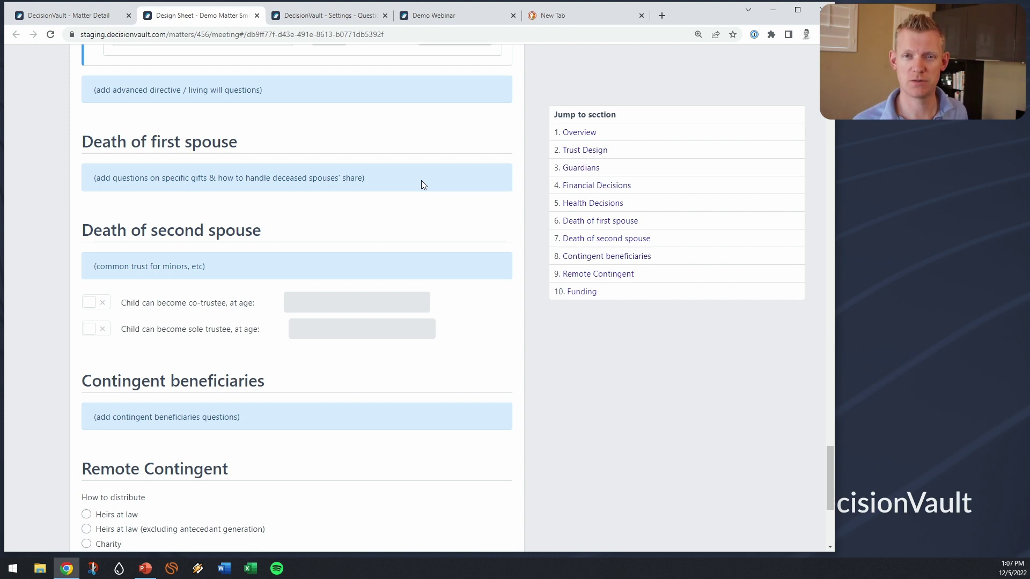
scroll(421, 180, "down", 1)
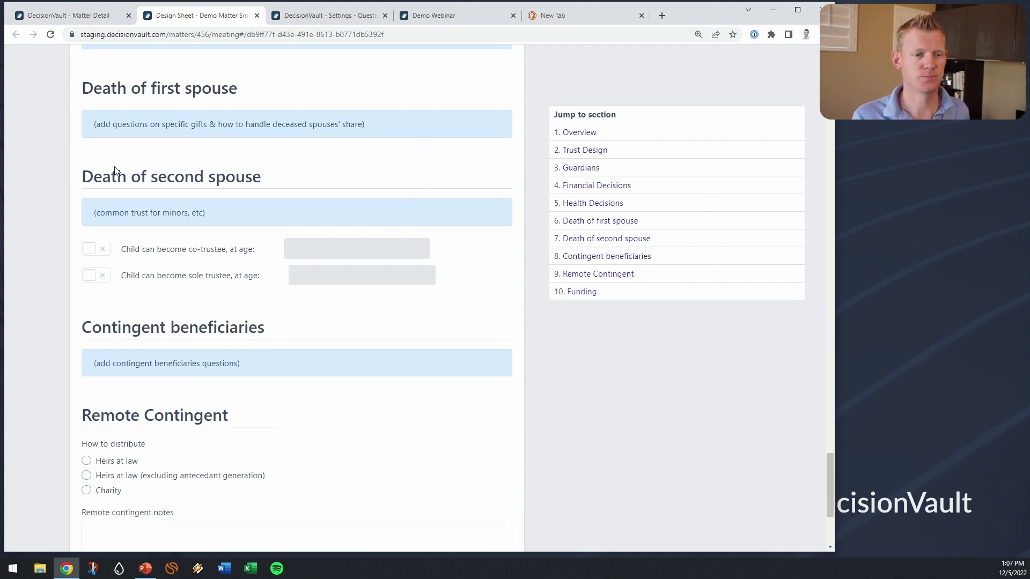
scroll(287, 122, "up", 3)
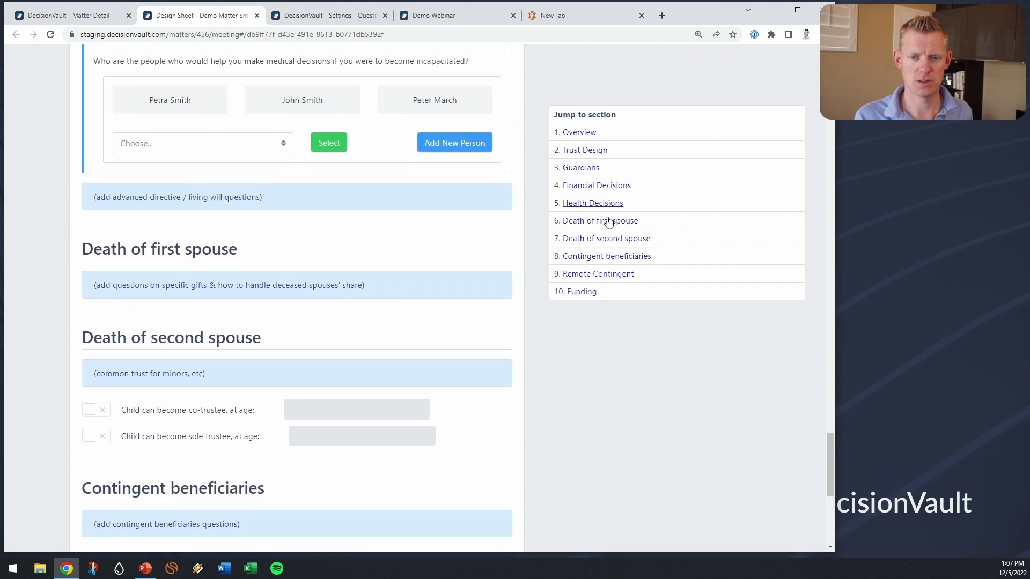
scroll(263, 265, "down", 2)
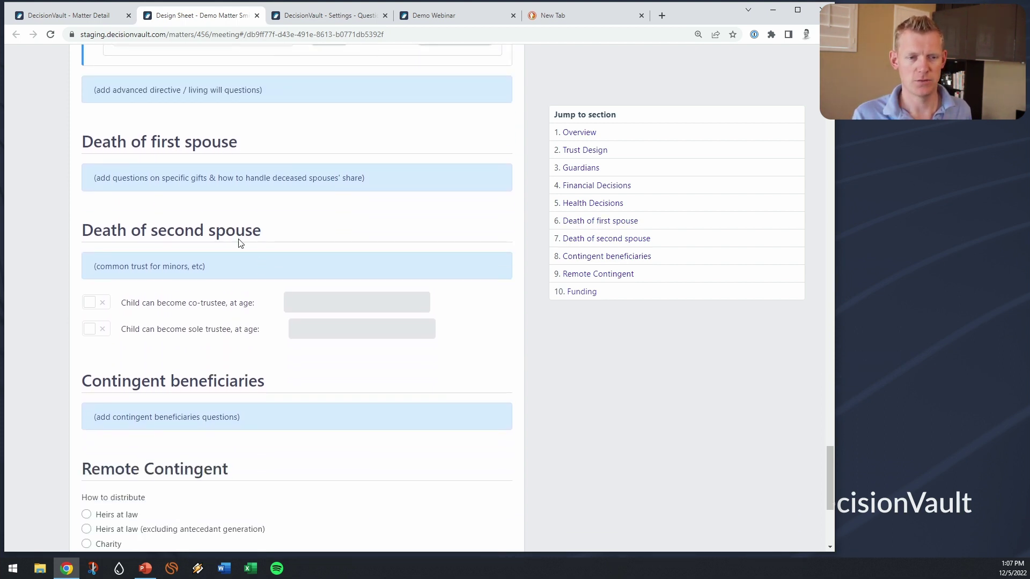
scroll(214, 248, "down", 2)
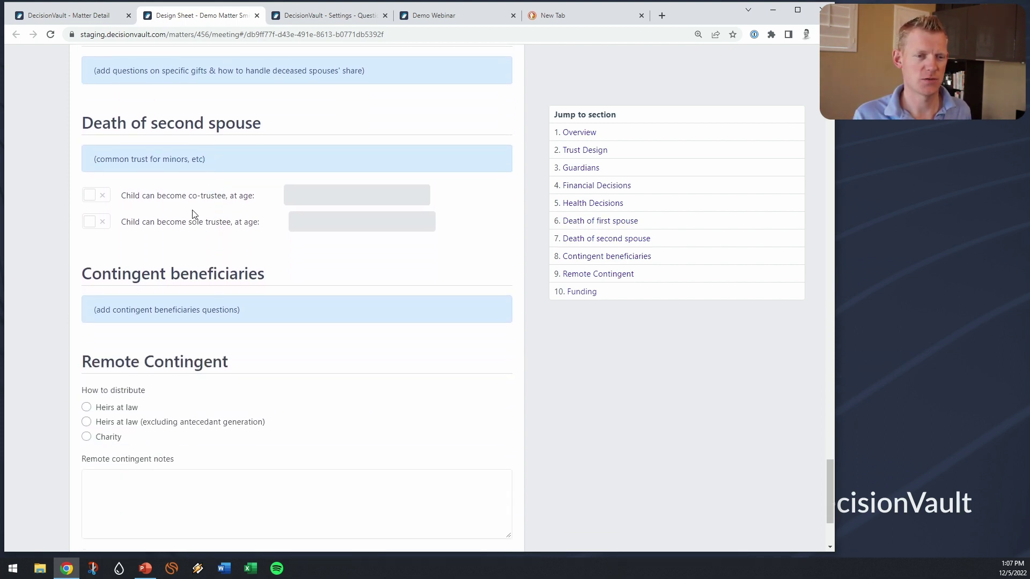
Step: Enable the child co-trustee and child sole trustee age options
left_click(99, 196)
left_click(98, 221)
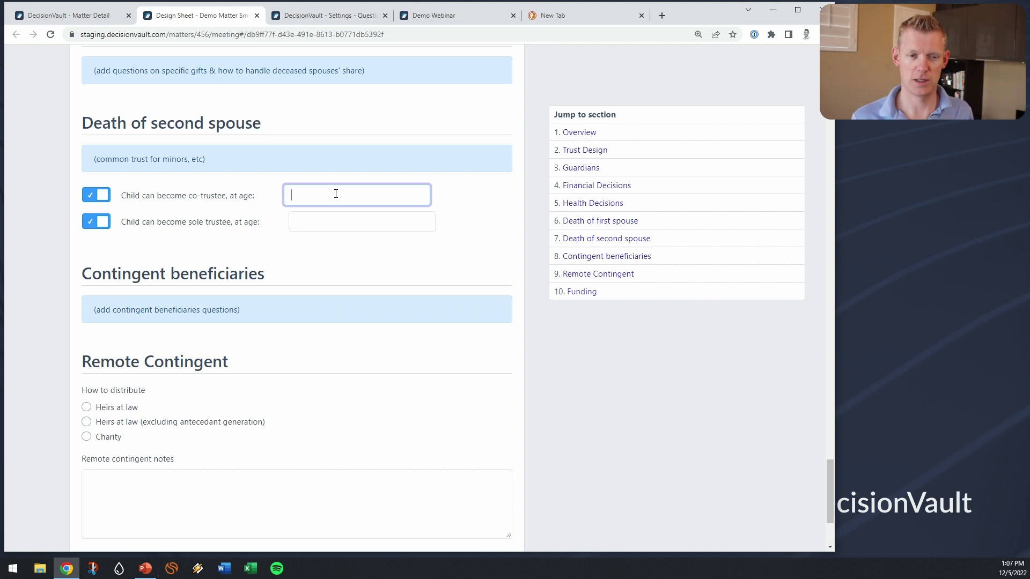
left_click(335, 220)
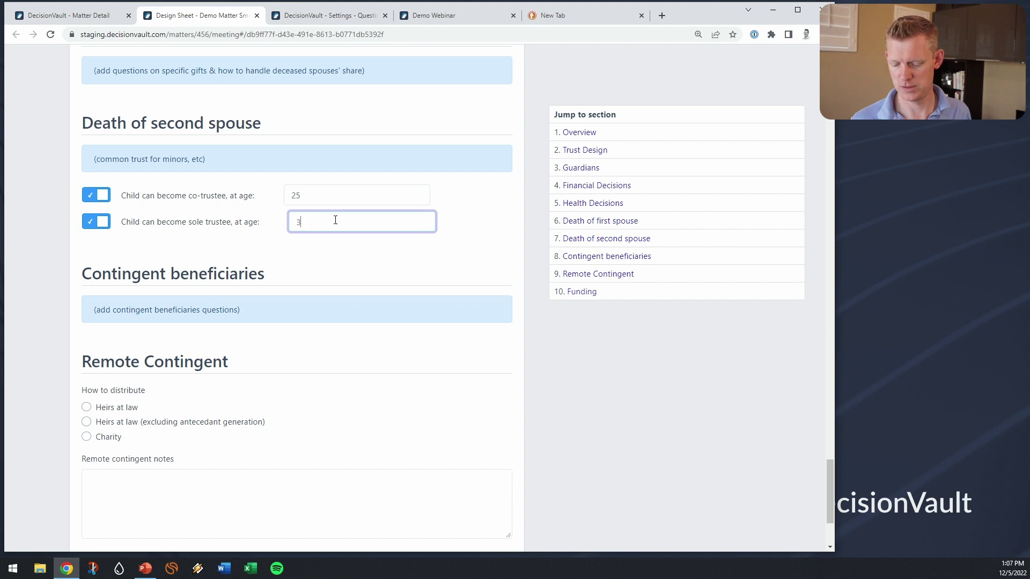
left_click(346, 265)
Step: Choose Heirs at law as the Remote Contingent distribution and check sections via Jump to links
scroll(461, 274, "down", 3)
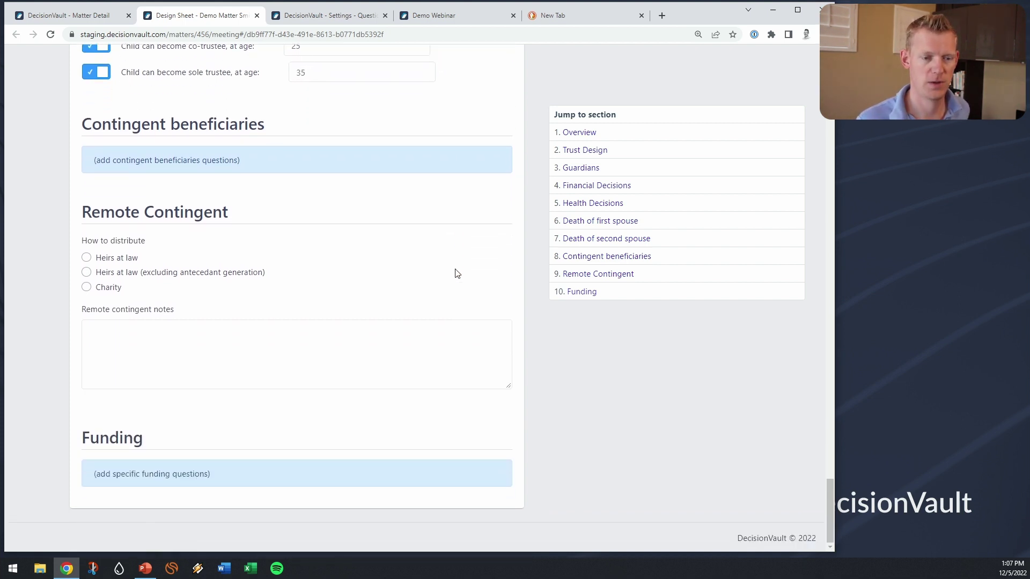
left_click(86, 258)
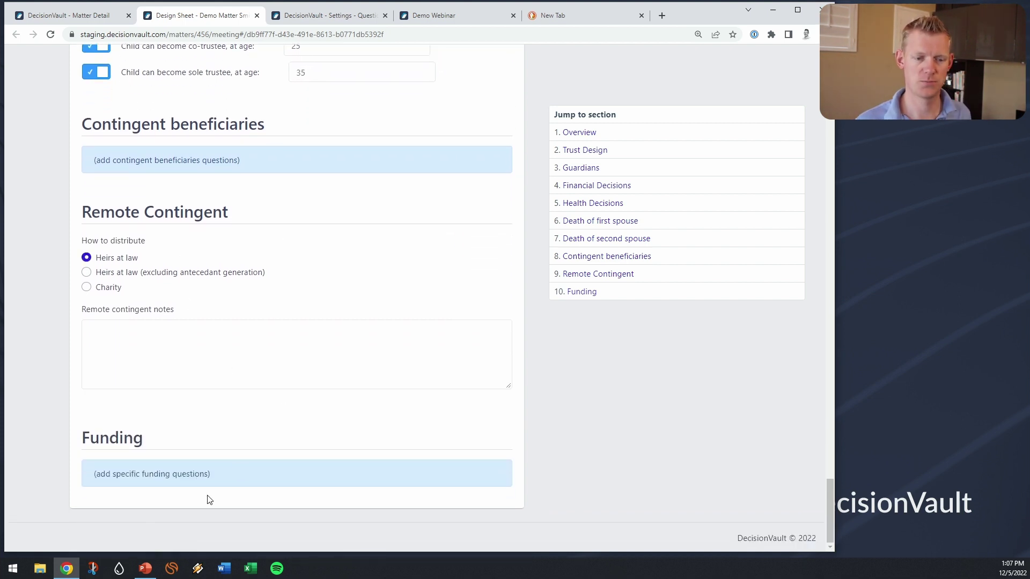
scroll(285, 367, "up", 20)
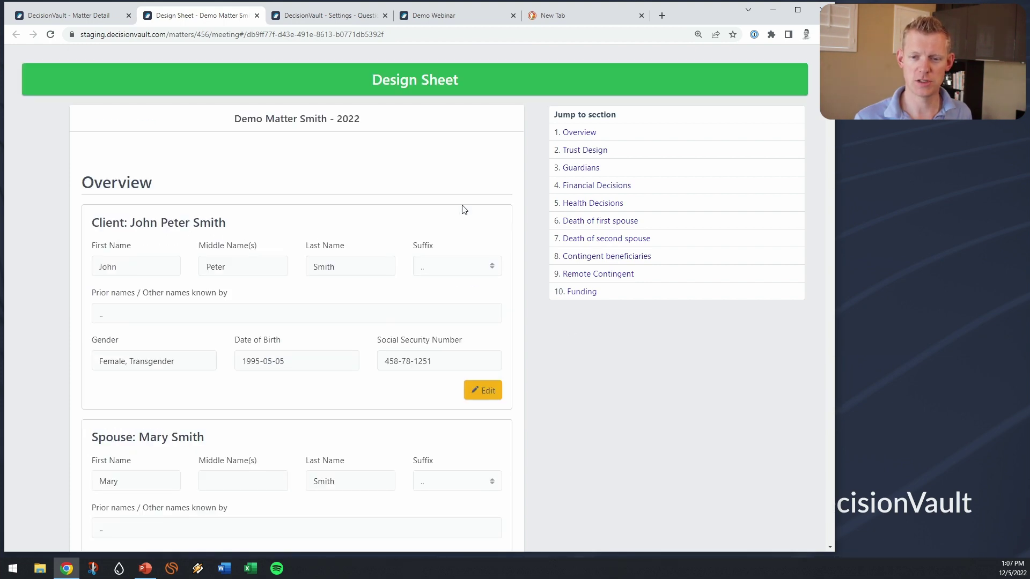
left_click(594, 204)
left_click(586, 187)
left_click(582, 168)
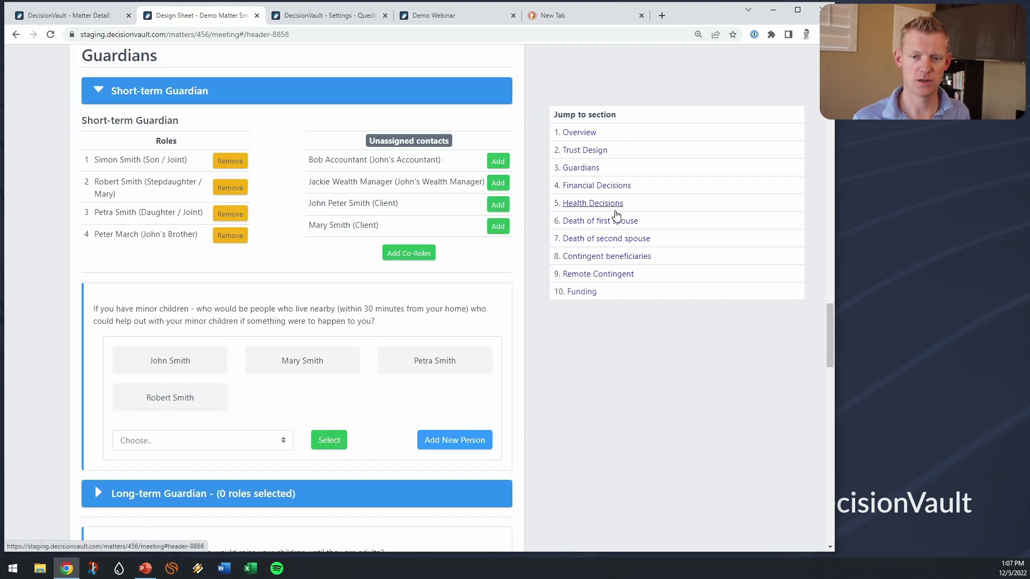
left_click(611, 240)
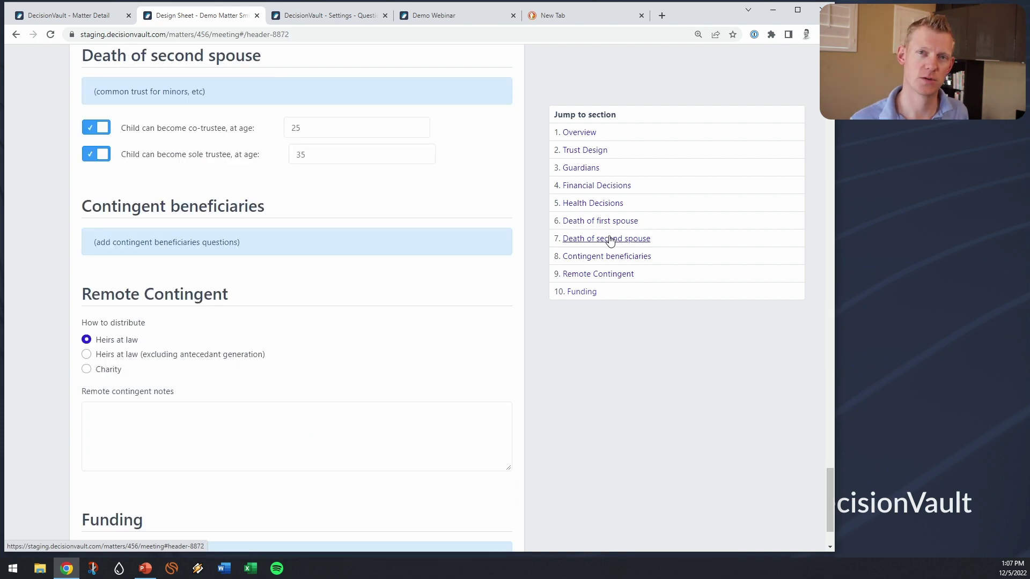
scroll(322, 124, "up", 7)
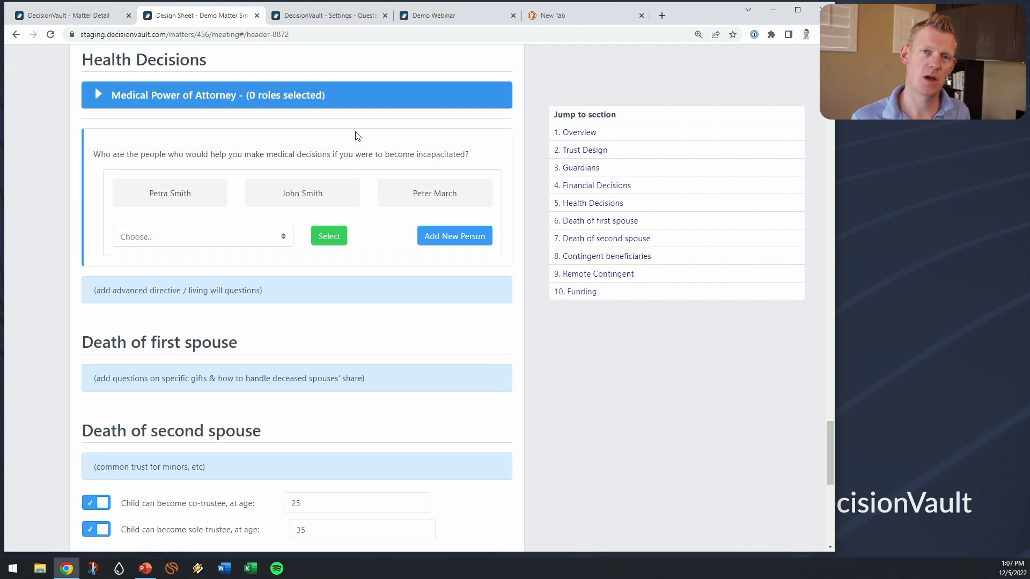
Step: Export the Design Sheet (Filled - DOCX) from the matter details and open it in Word
left_click(85, 16)
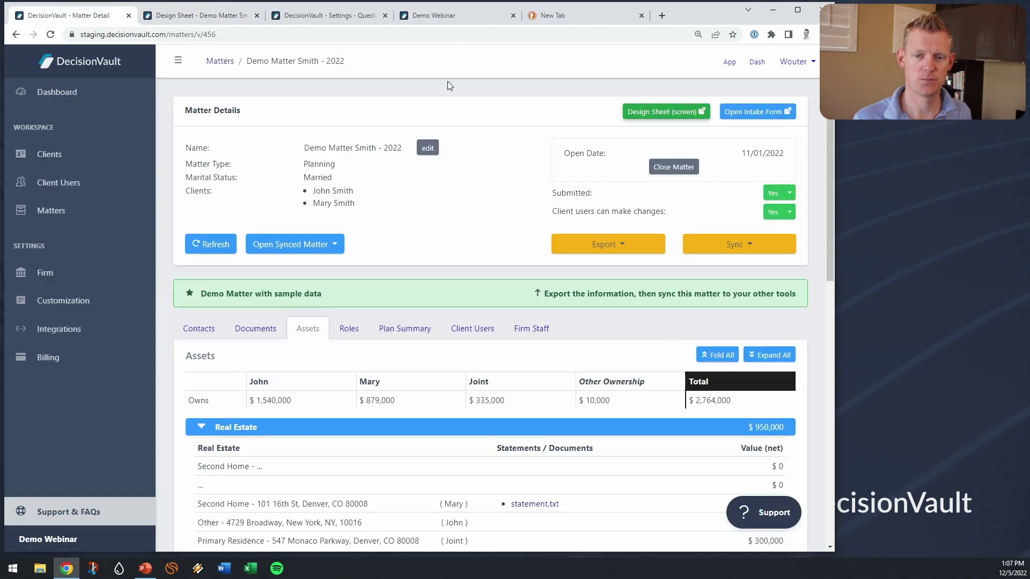
left_click(620, 246)
left_click(648, 367)
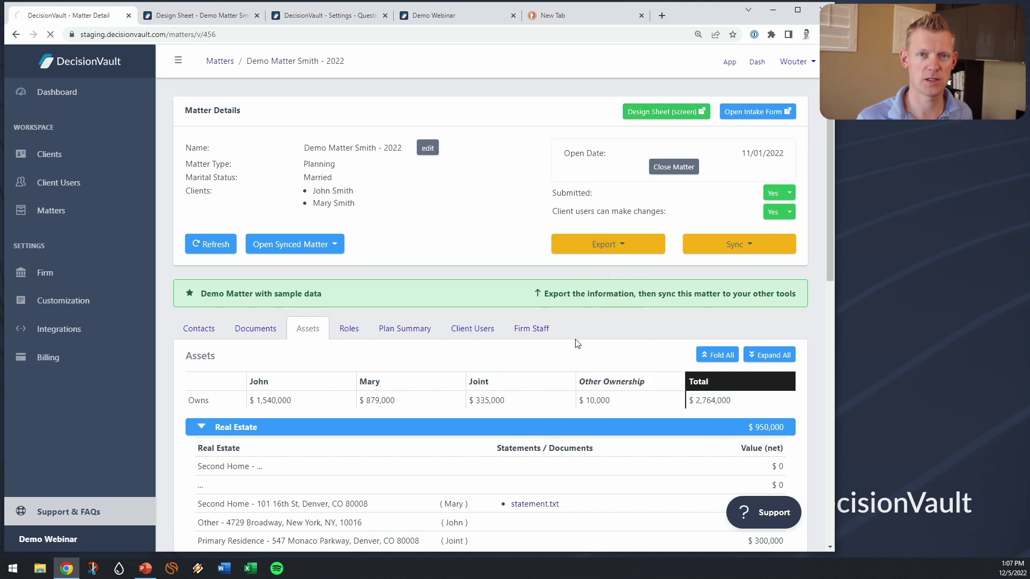
left_click(59, 537)
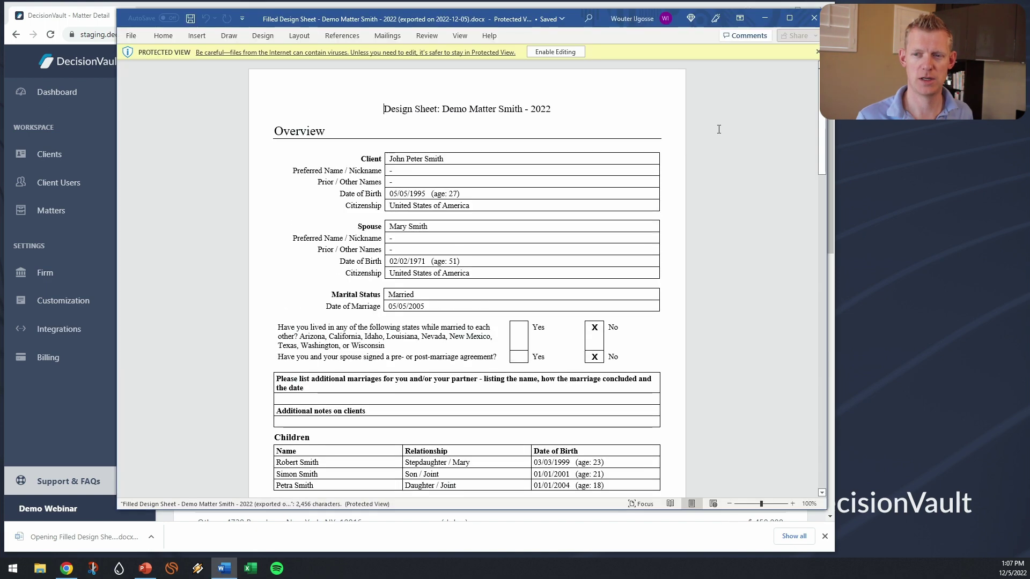
Step: Review the trust type, trustee, successor trustee and guardian rows in Word, then close the document
left_click_drag(822, 150, 822, 243)
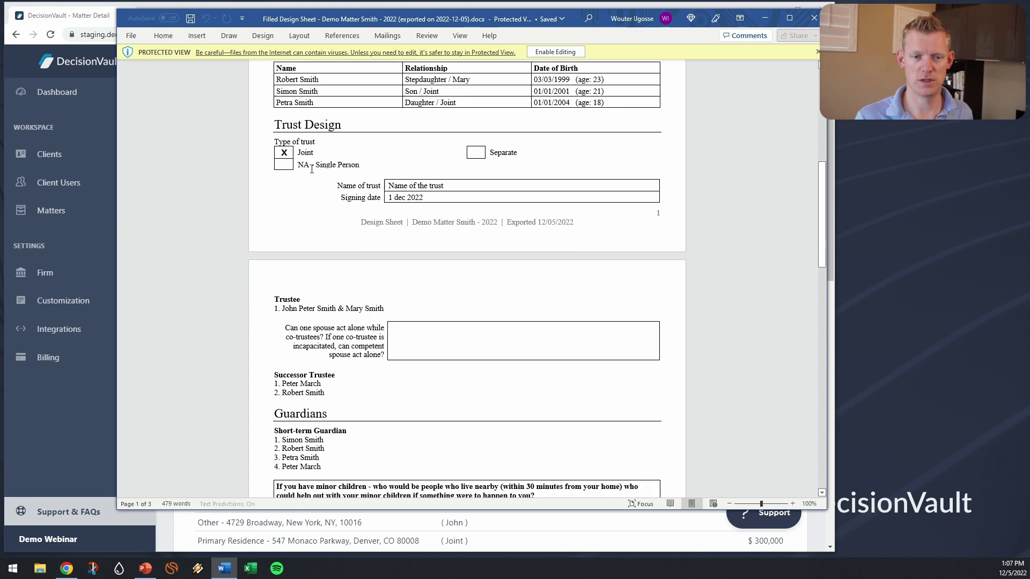
left_click(260, 154)
scroll(259, 156, "up", 3)
scroll(259, 155, "down", 8)
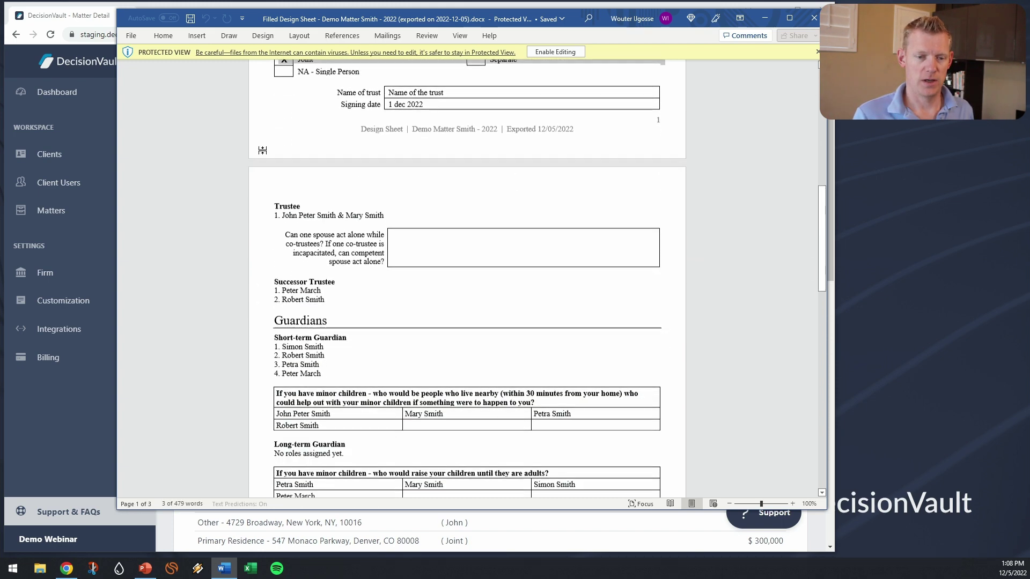
left_click(255, 129)
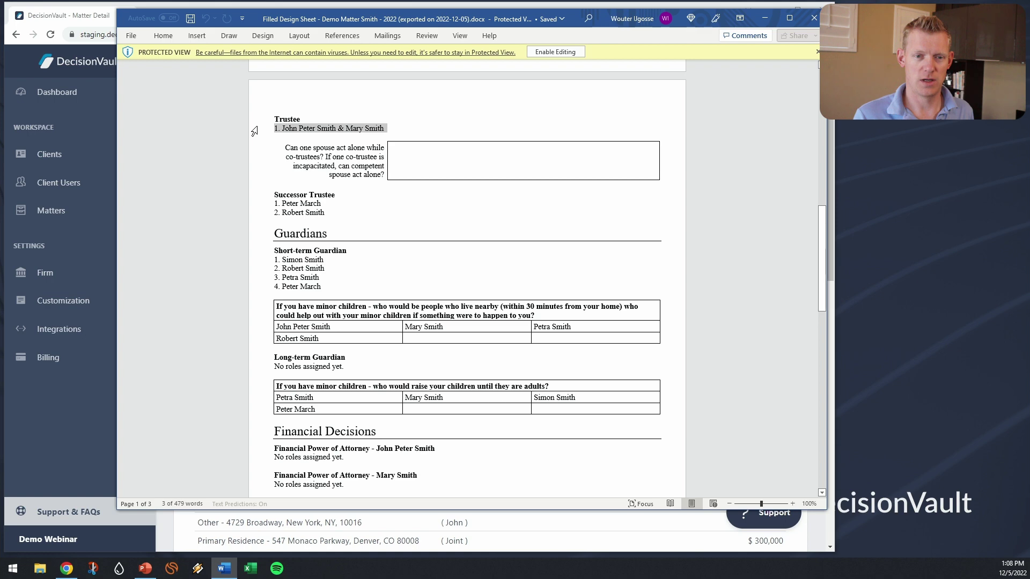
left_click_drag(256, 204, 252, 227)
left_click_drag(254, 268, 253, 279)
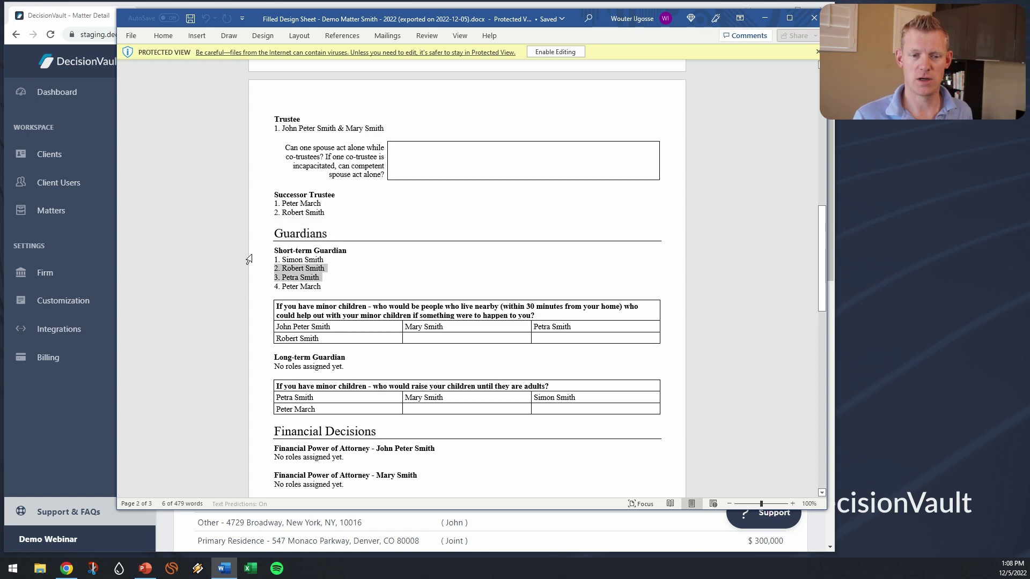
scroll(252, 260, "down", 2)
scroll(409, 290, "up", 20)
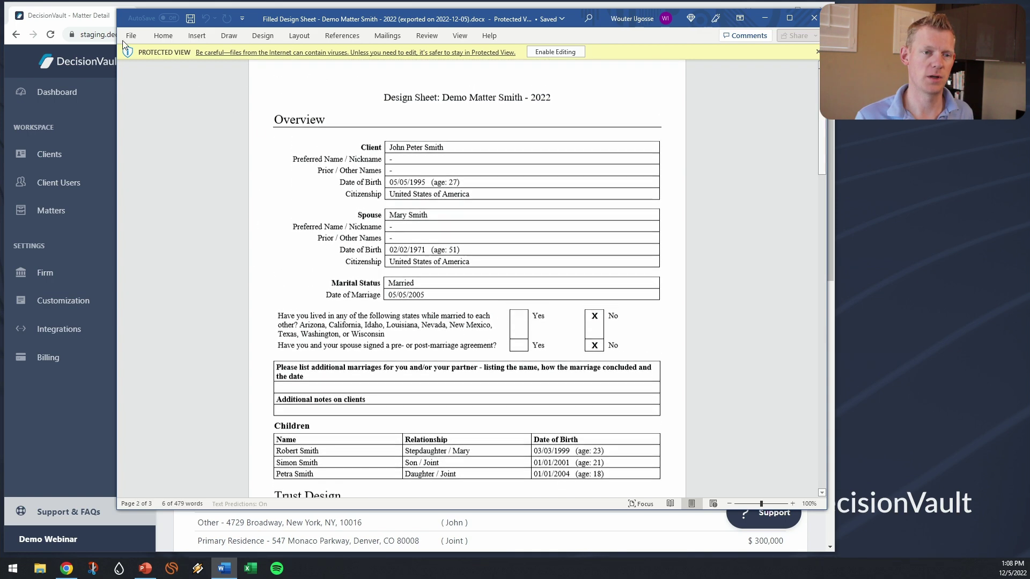
left_click(812, 19)
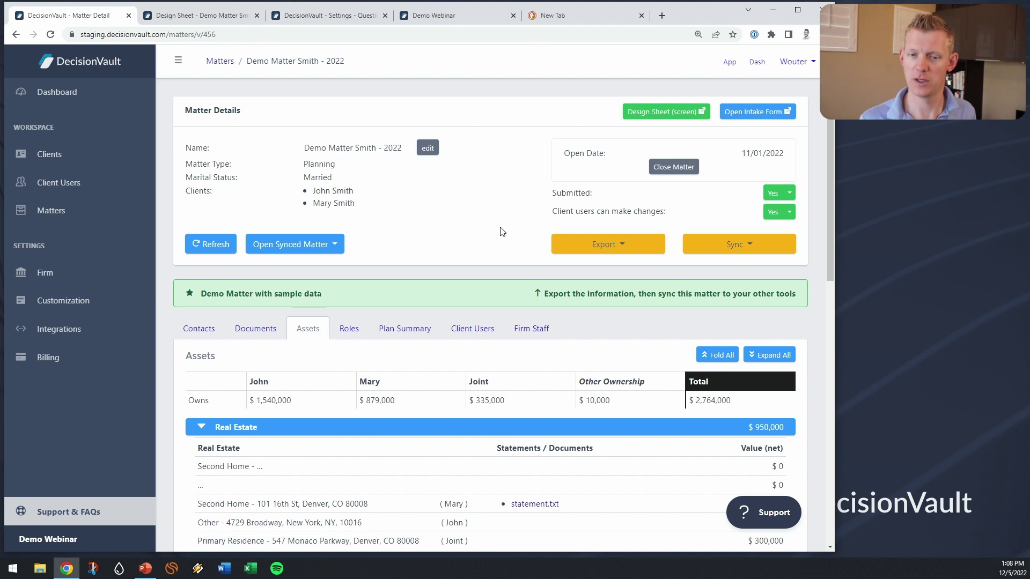
Step: Export the Design Sheet (Empty - DOCX) and open the downloaded file in Word
left_click(596, 246)
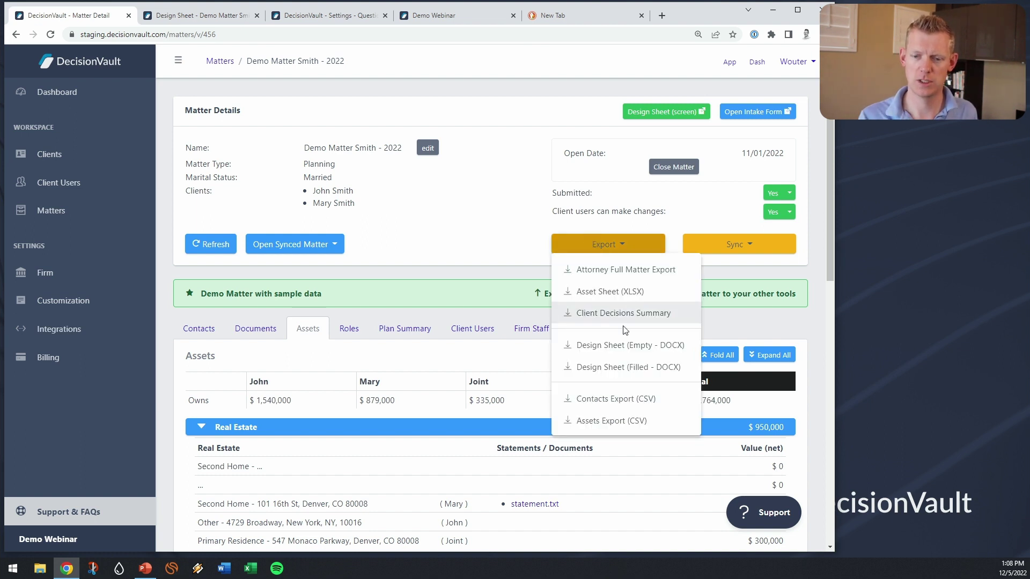
left_click(650, 352)
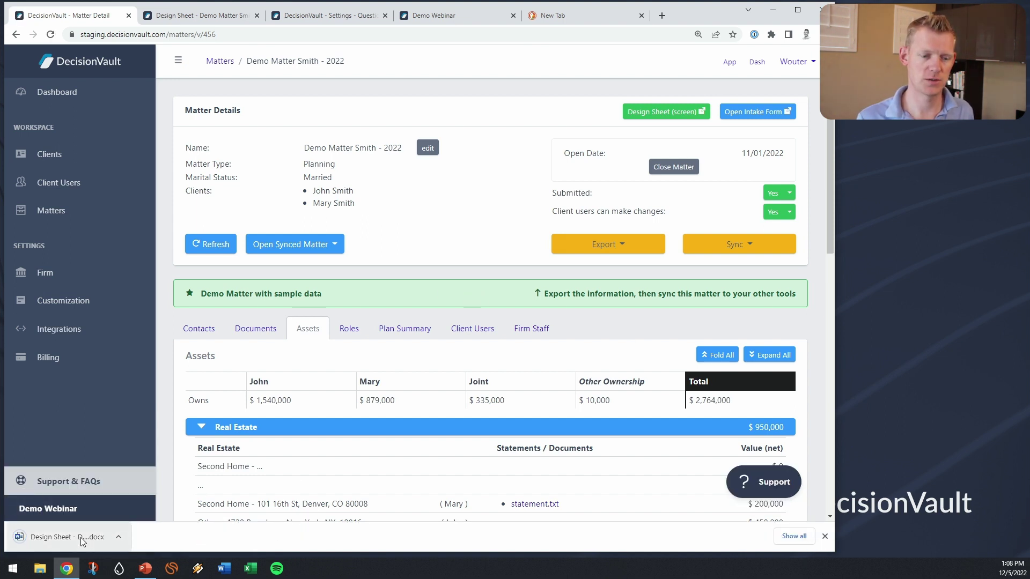
left_click(75, 536)
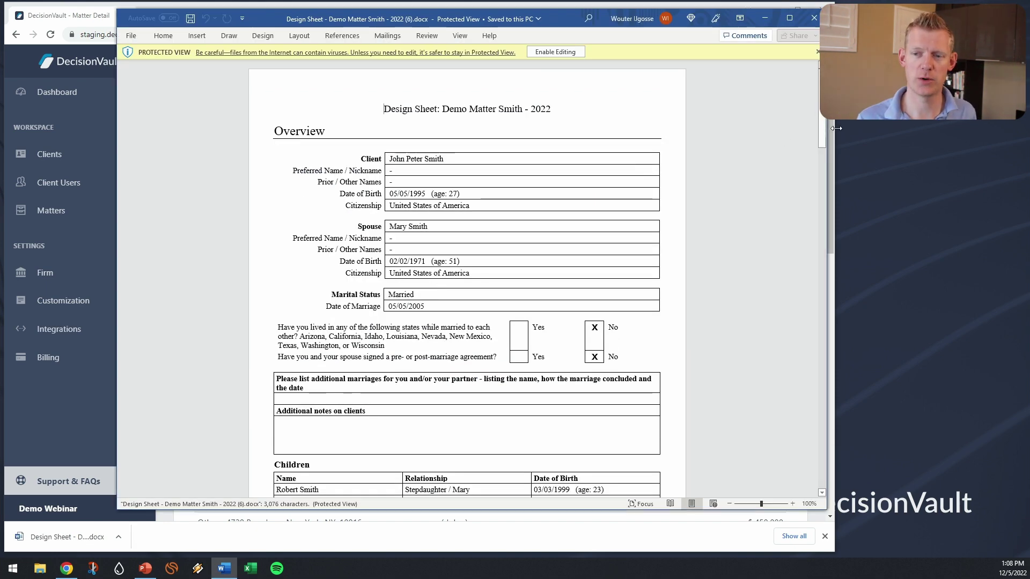
left_click_drag(821, 133, 822, 156)
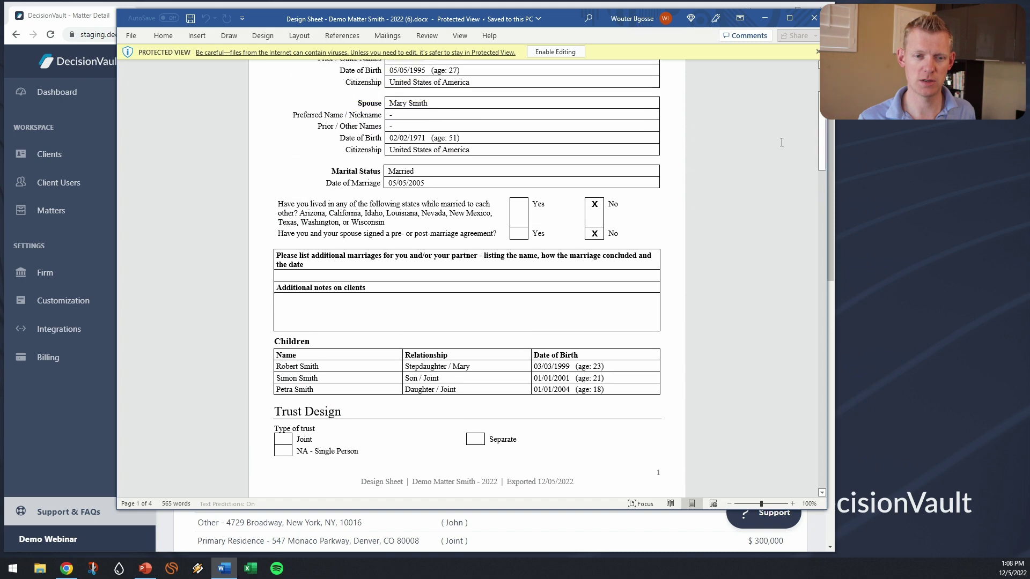
scroll(235, 170, "up", 3)
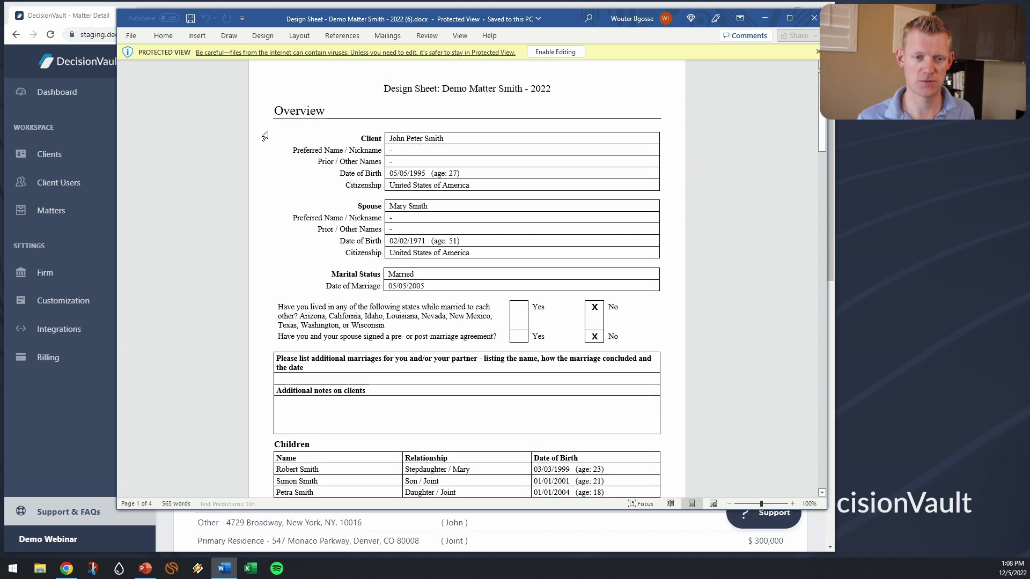
left_click_drag(261, 137, 258, 167)
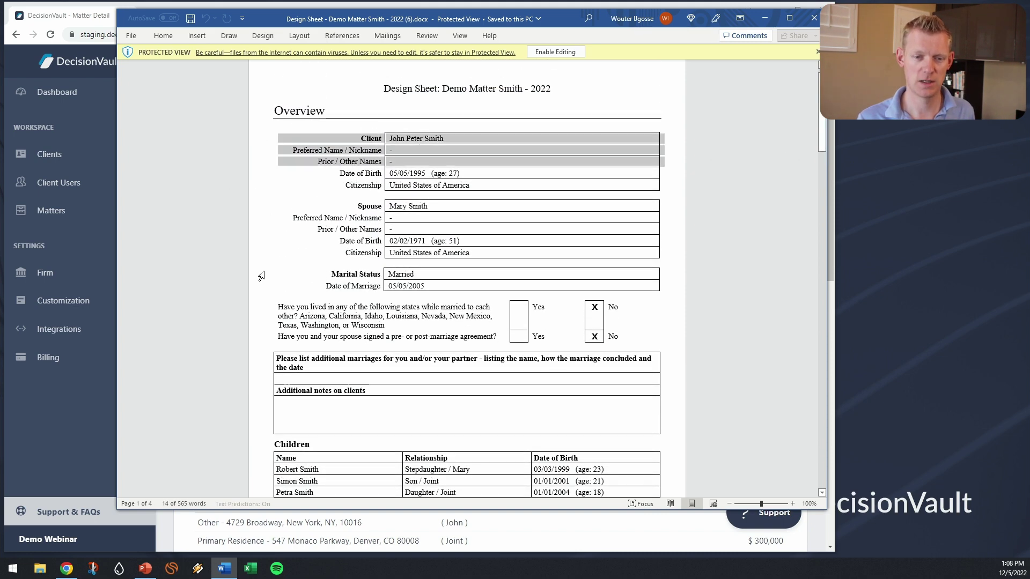
mouse_move(260, 275)
left_mouse_down()
mouse_move(261, 285)
mouse_move(249, 284)
left_mouse_up()
scroll(261, 285, "down", 2)
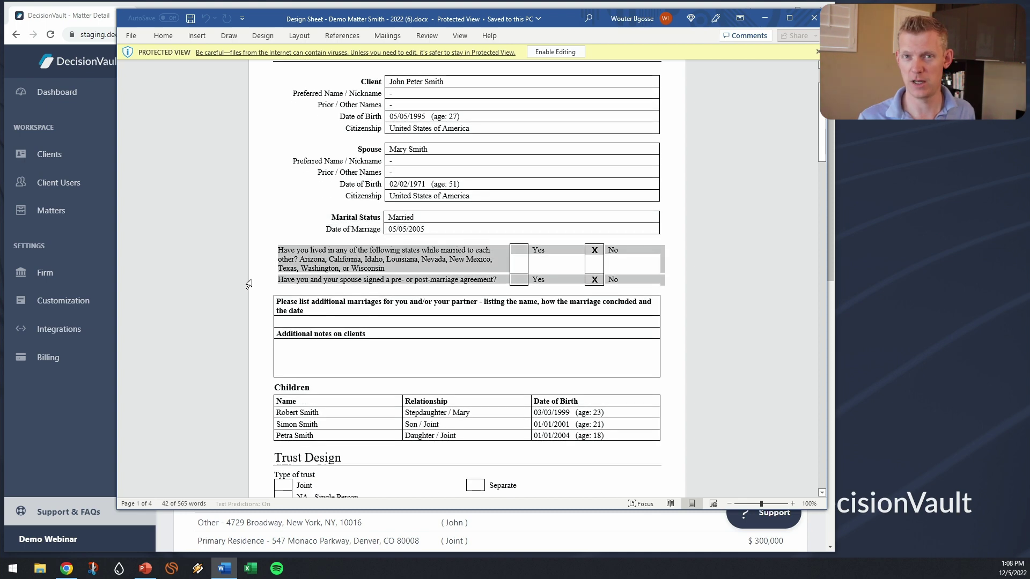
scroll(250, 284, "down", 3)
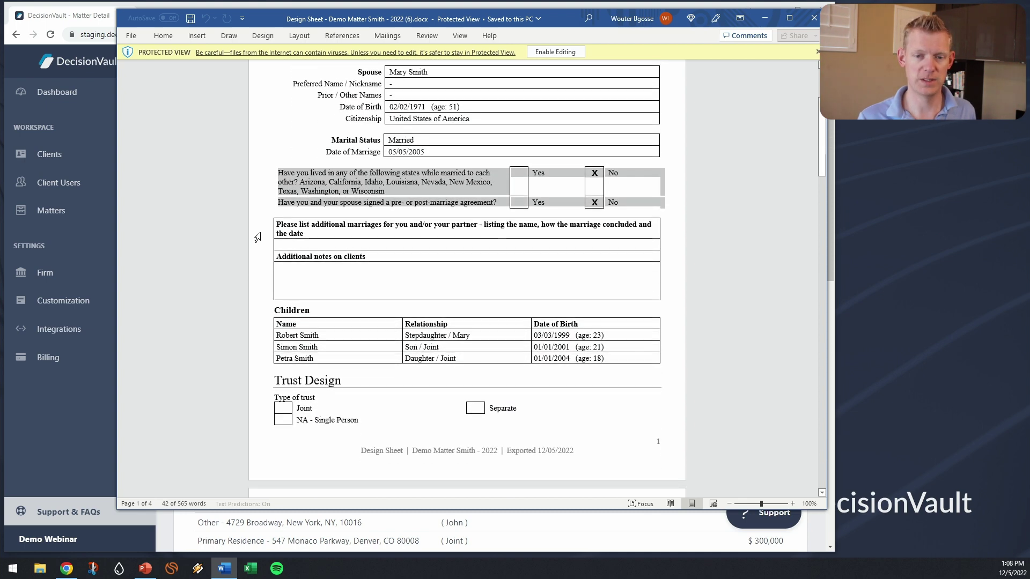
scroll(255, 333, "down", 4)
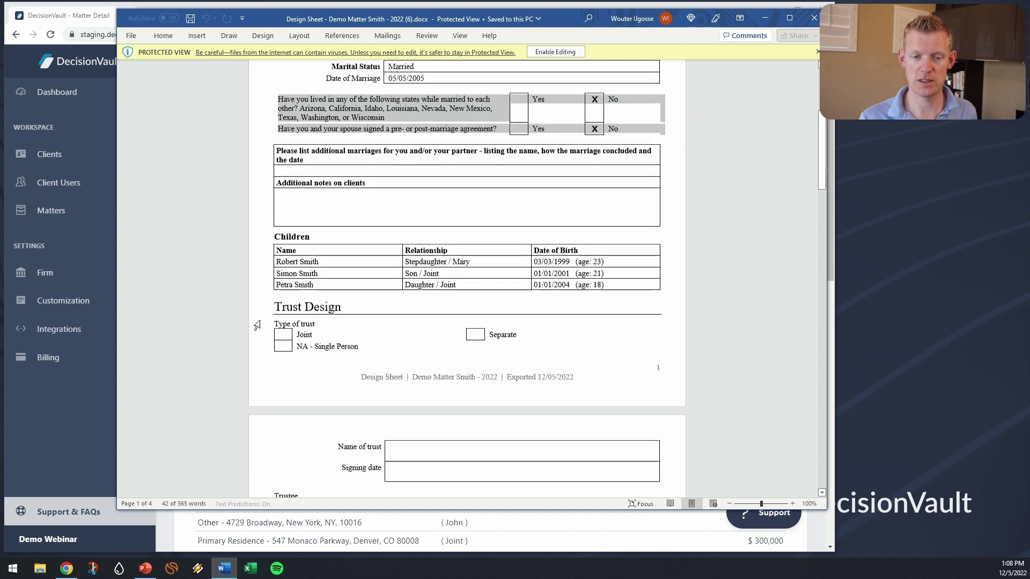
left_click_drag(254, 283, 255, 317)
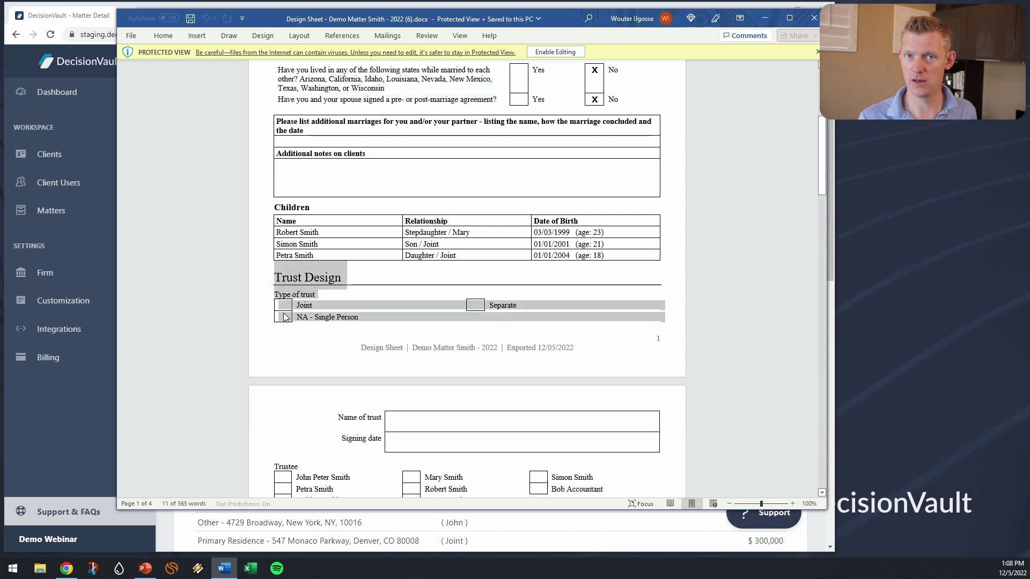
scroll(255, 285, "down", 6)
left_click_drag(254, 281, 253, 294)
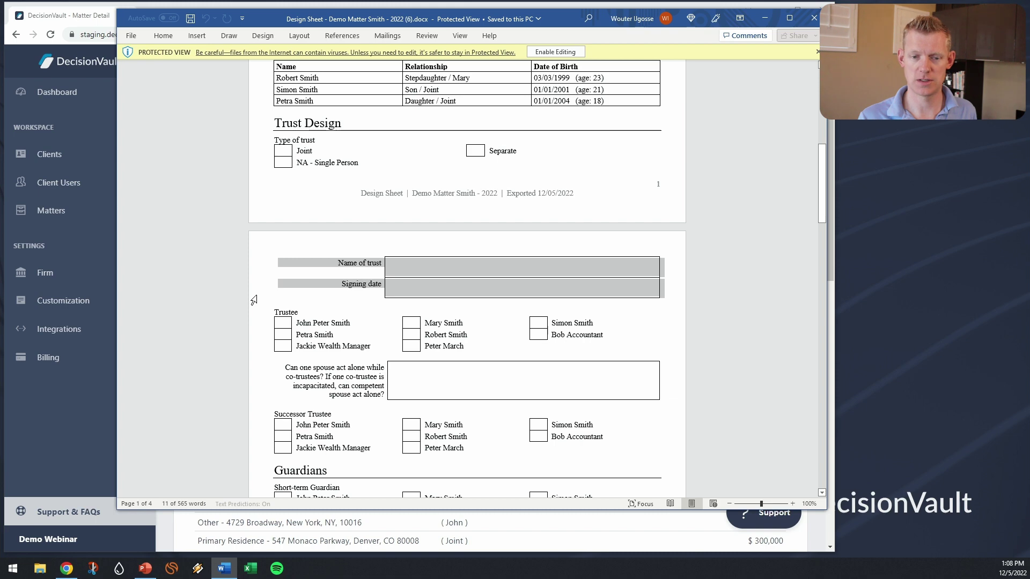
scroll(254, 294, "down", 3)
left_click_drag(260, 239, 254, 274)
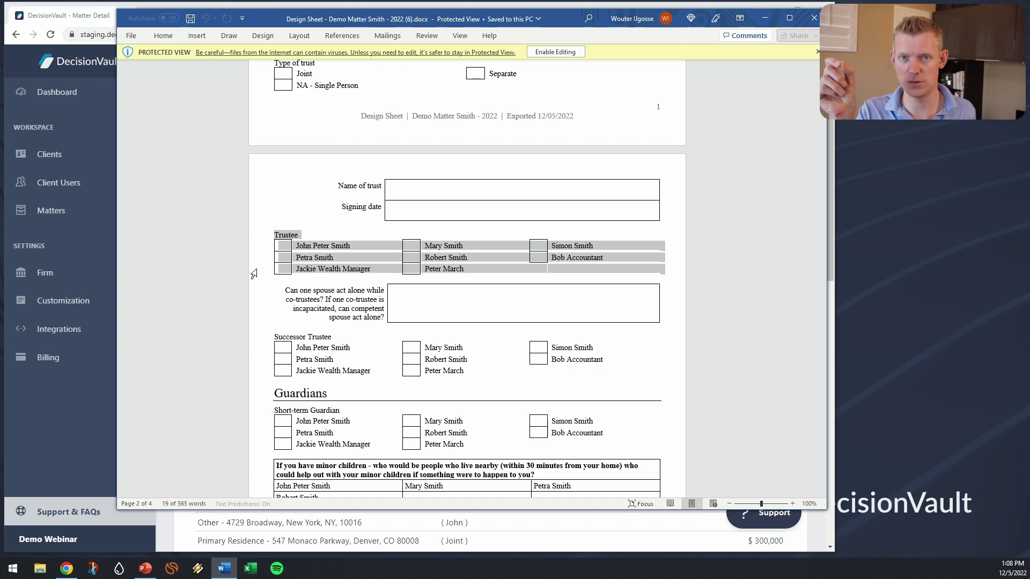
left_click(254, 273)
scroll(254, 274, "down", 5)
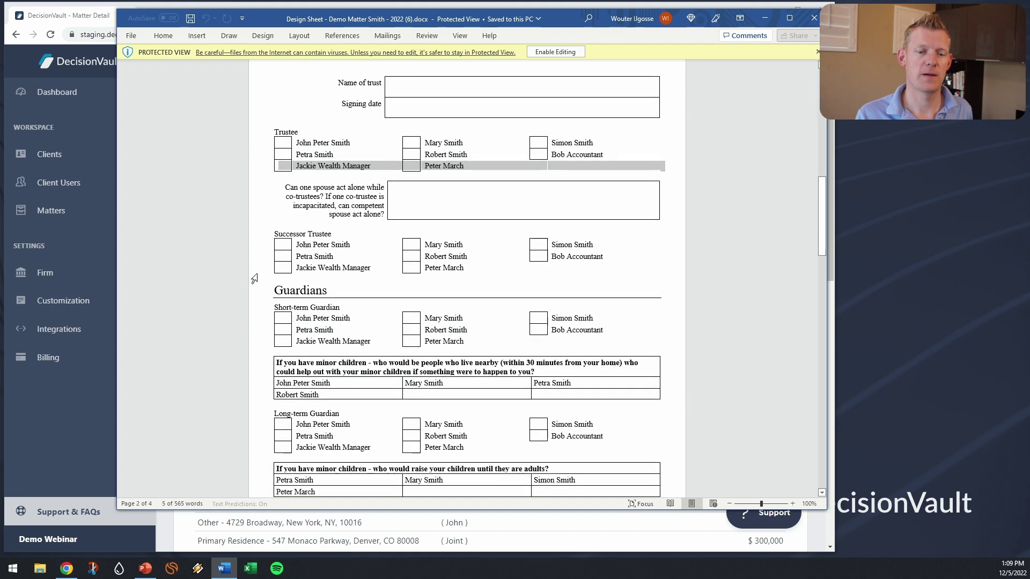
scroll(254, 278, "down", 10)
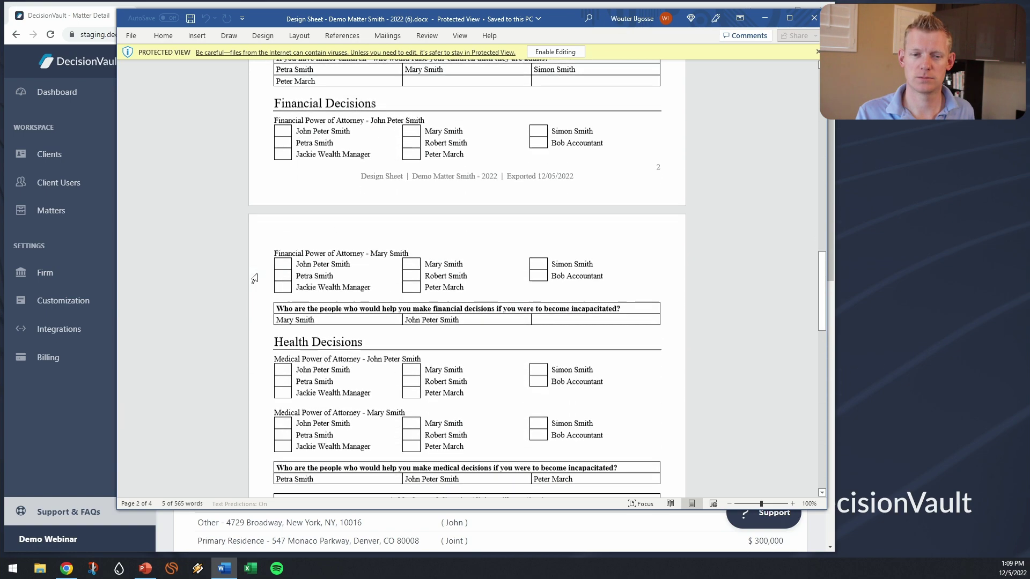
scroll(254, 278, "down", 6)
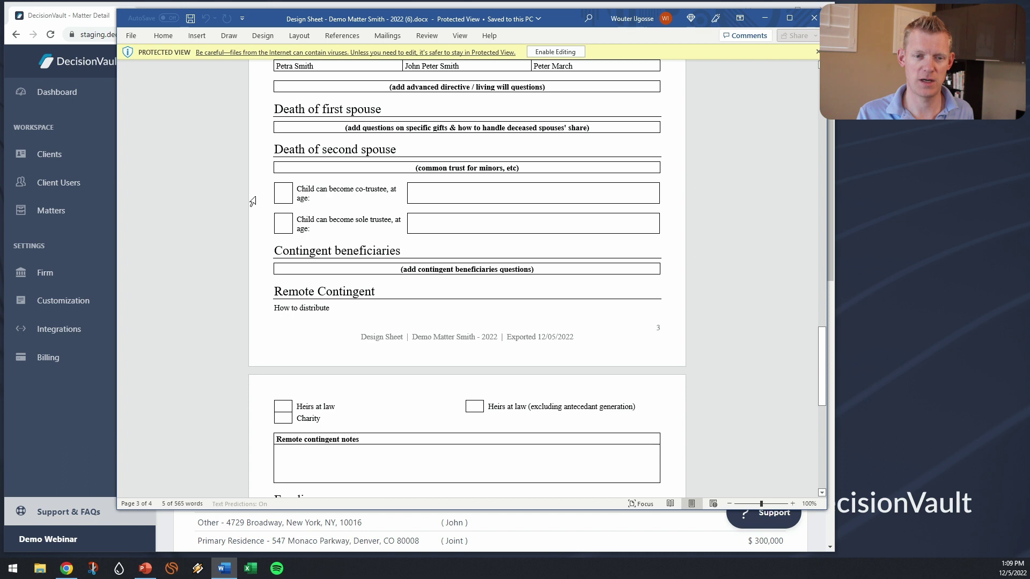
scroll(254, 199, "down", 1)
scroll(251, 200, "down", 3)
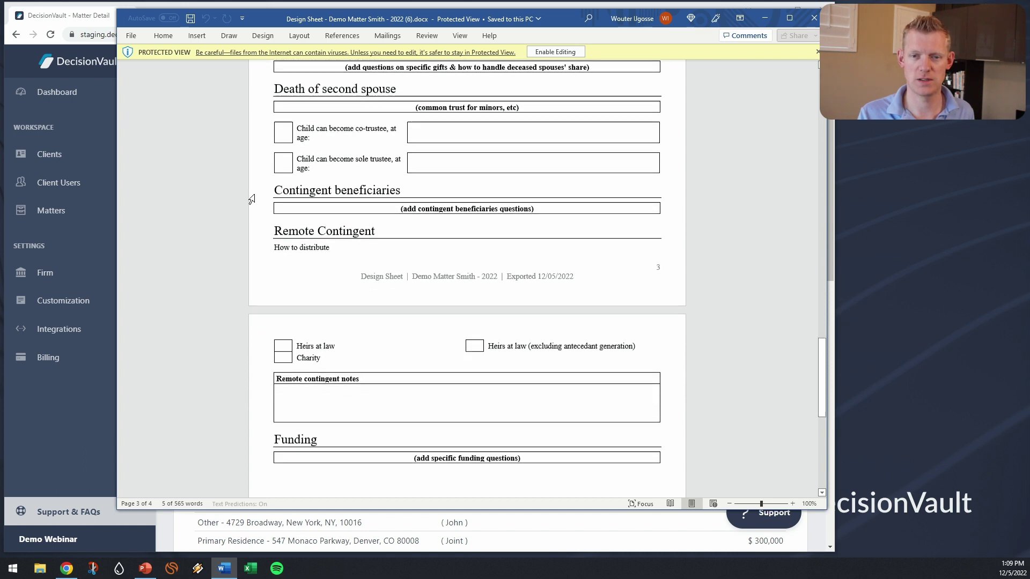
scroll(251, 200, "down", 1)
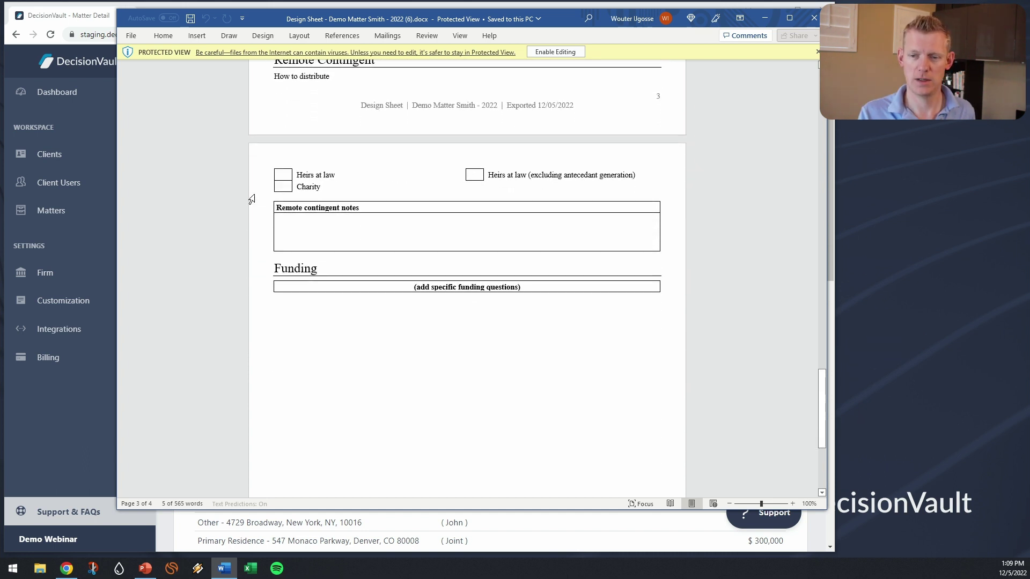